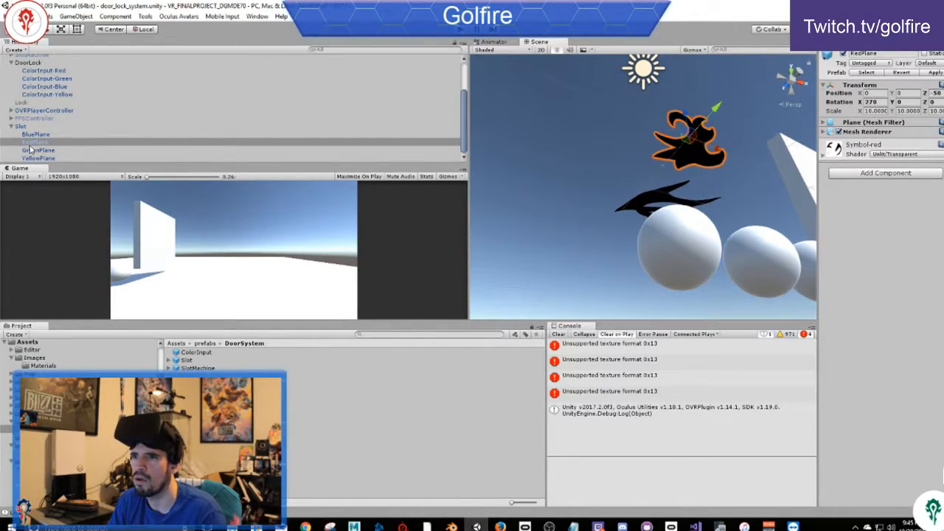
Step: Reorder the standalone Slot's child planes so RedPlane comes first, followed by GreenPlane above BluePlane
{"action": "left_click_drag", "start_coordinate": [33, 149], "coordinate": [37, 137]}
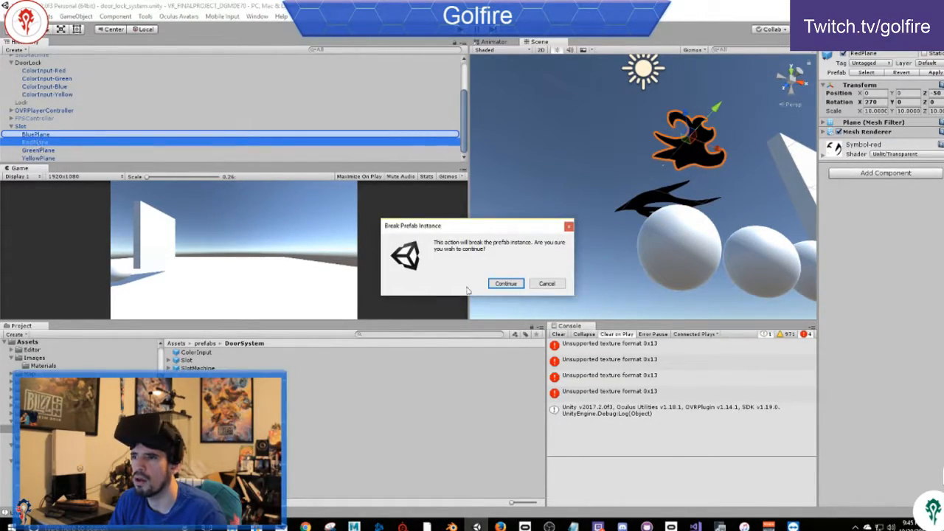
{"action": "left_click", "coordinate": [547, 283]}
{"action": "left_click_drag", "start_coordinate": [38, 141], "coordinate": [41, 136]}
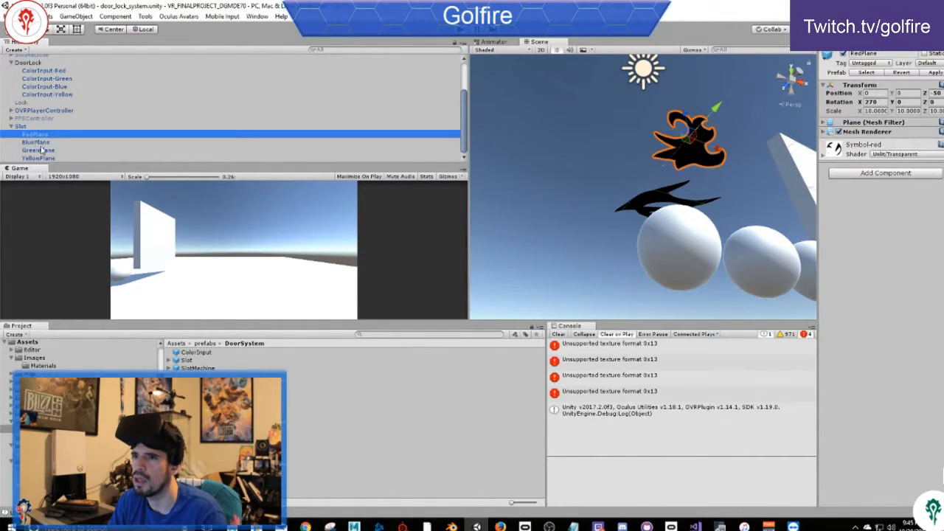
{"action": "left_click", "coordinate": [45, 151]}
{"action": "left_click_drag", "start_coordinate": [46, 152], "coordinate": [47, 142]}
{"action": "left_click", "coordinate": [56, 151]}
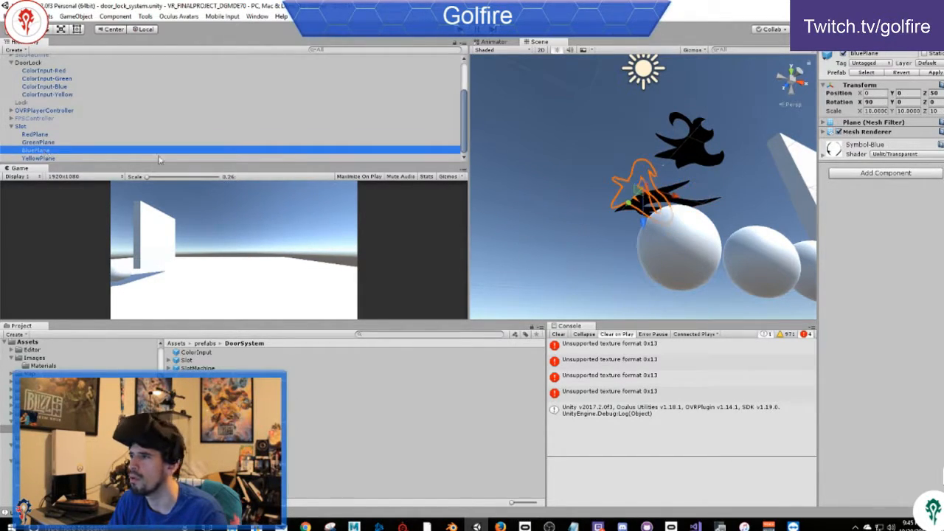
Step: Apply the standalone Slot object's changes to its prefab
{"action": "left_click", "coordinate": [39, 159]}
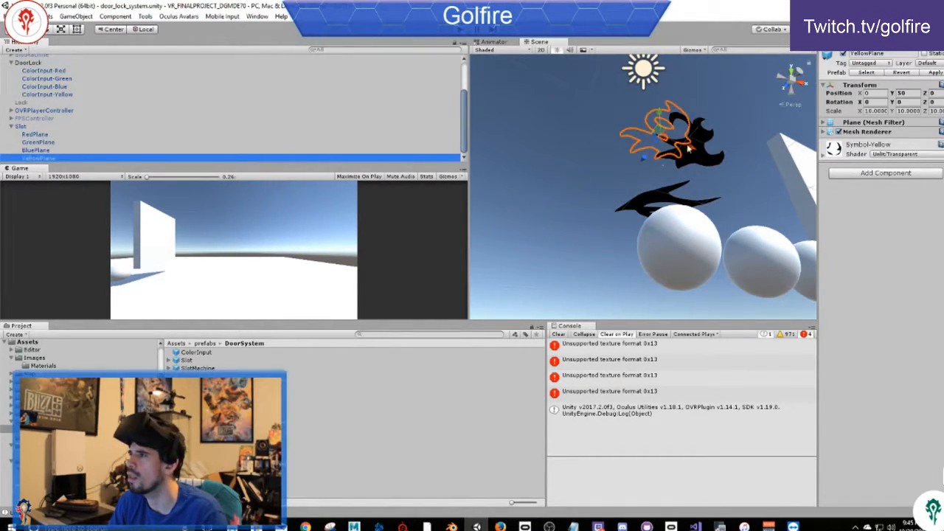
{"action": "left_click", "coordinate": [19, 127]}
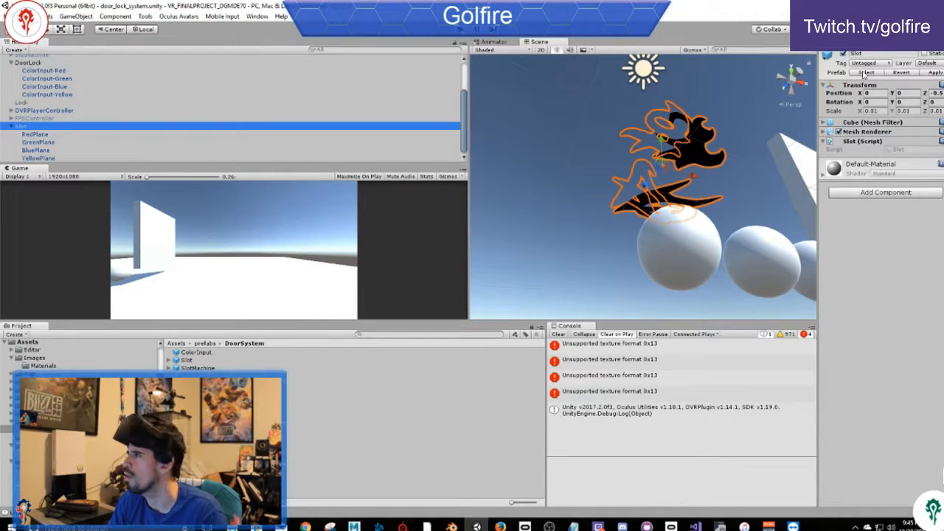
{"action": "left_click", "coordinate": [935, 72]}
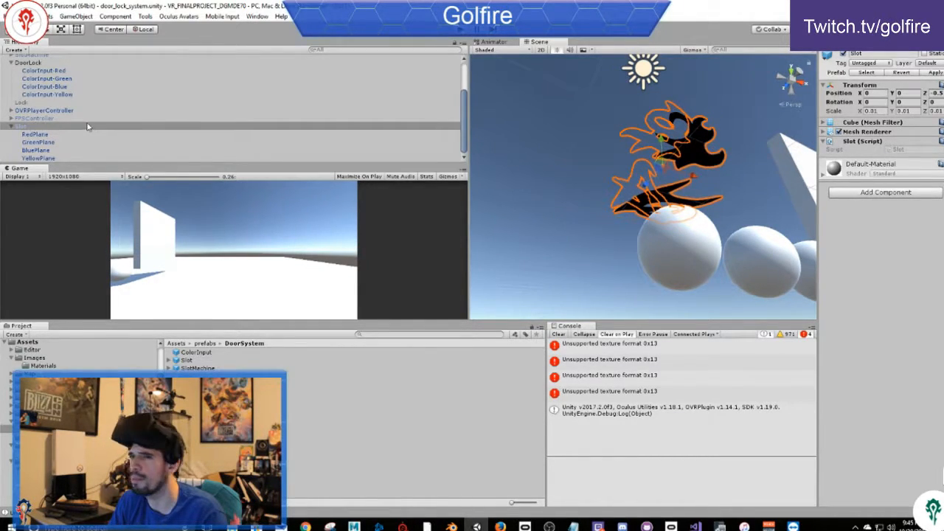
Step: Activate the SlotMachine object in the scene
{"action": "left_click", "coordinate": [23, 127]}
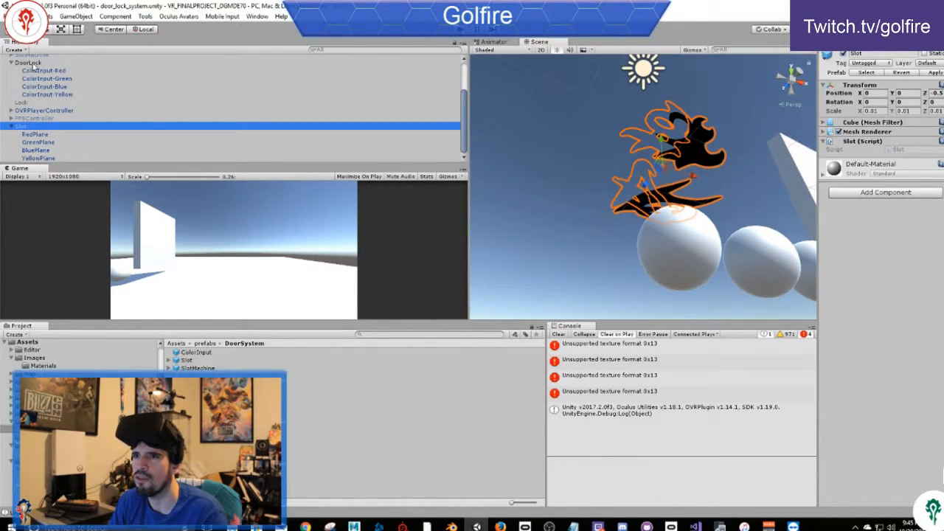
{"action": "left_click", "coordinate": [29, 63]}
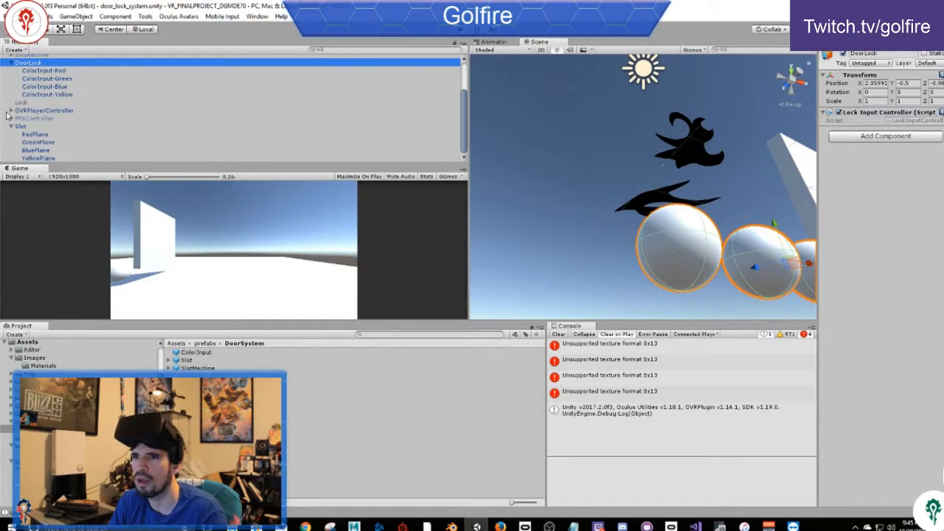
{"action": "scroll", "coordinate": [23, 118], "scroll_direction": "up", "scroll_amount": 3}
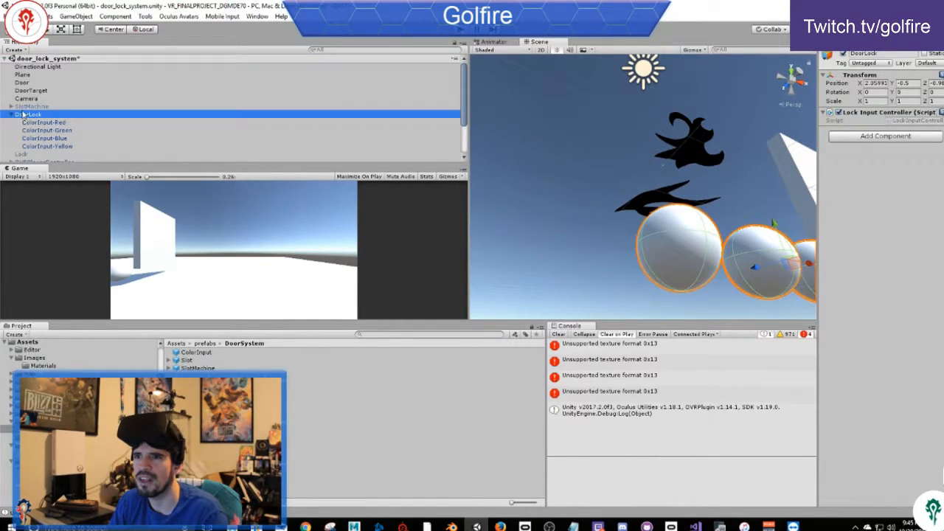
{"action": "left_click", "coordinate": [28, 107]}
{"action": "left_click", "coordinate": [845, 55]}
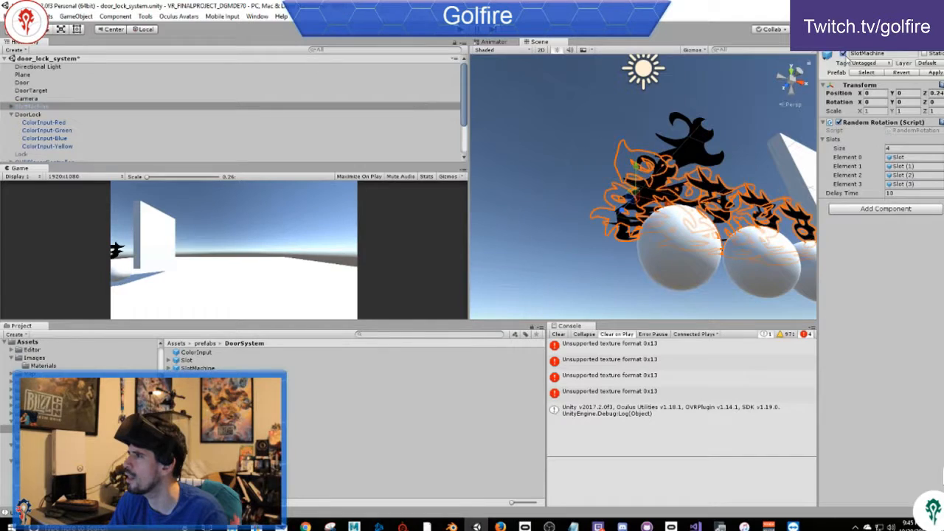
Step: Delete the standalone Slot object from the scene
{"action": "scroll", "coordinate": [37, 153], "scroll_direction": "down", "scroll_amount": 3}
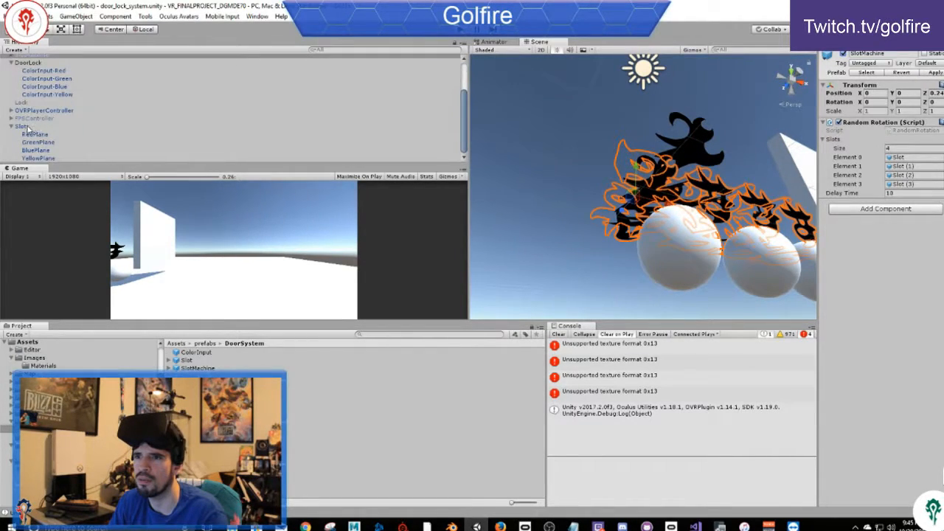
{"action": "left_click", "coordinate": [27, 127]}
{"action": "key", "text": "Delete"}
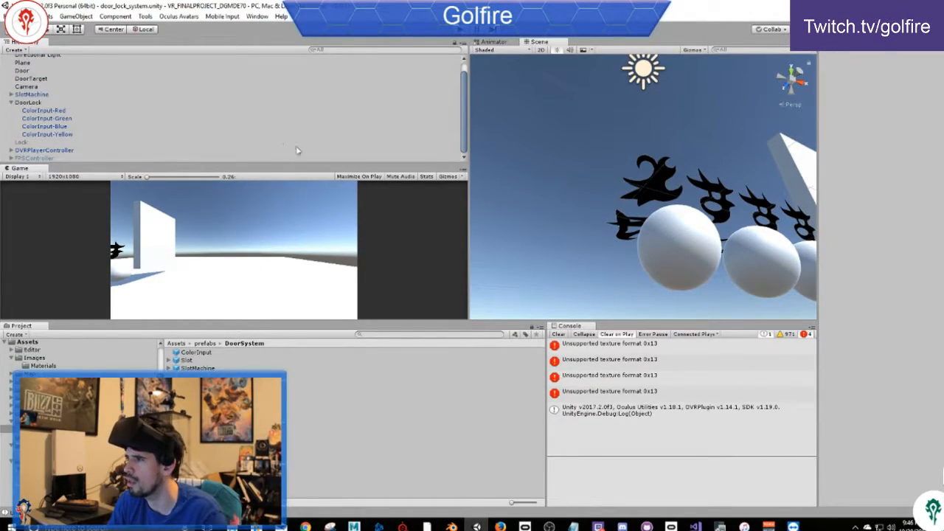
Step: Move the standalone Slot along X to about -1.207, placing it beside the SlotMachine's row of slots
{"action": "right_click_drag", "start_coordinate": [667, 195], "coordinate": [627, 247]}
{"action": "left_click_drag", "start_coordinate": [627, 247], "coordinate": [680, 300], "text": "alt"}
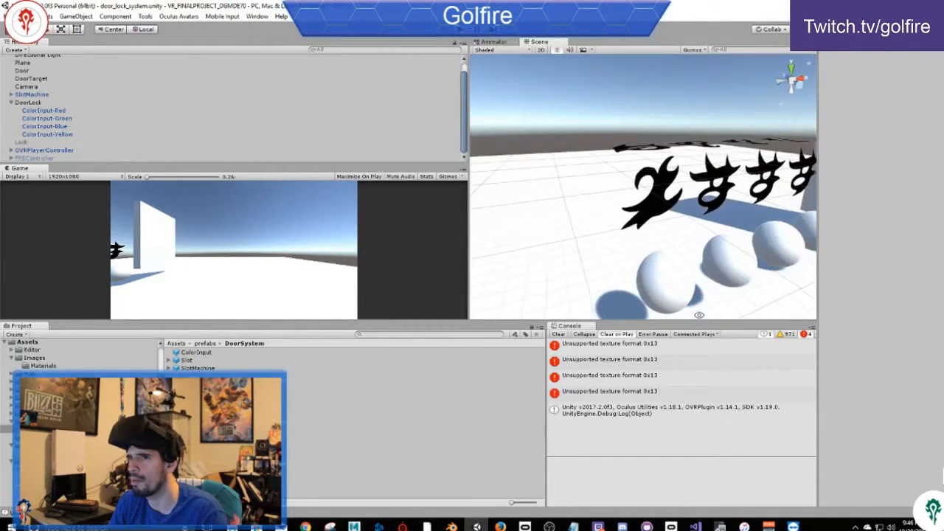
{"action": "middle_click_drag", "start_coordinate": [670, 166], "coordinate": [551, 208]}
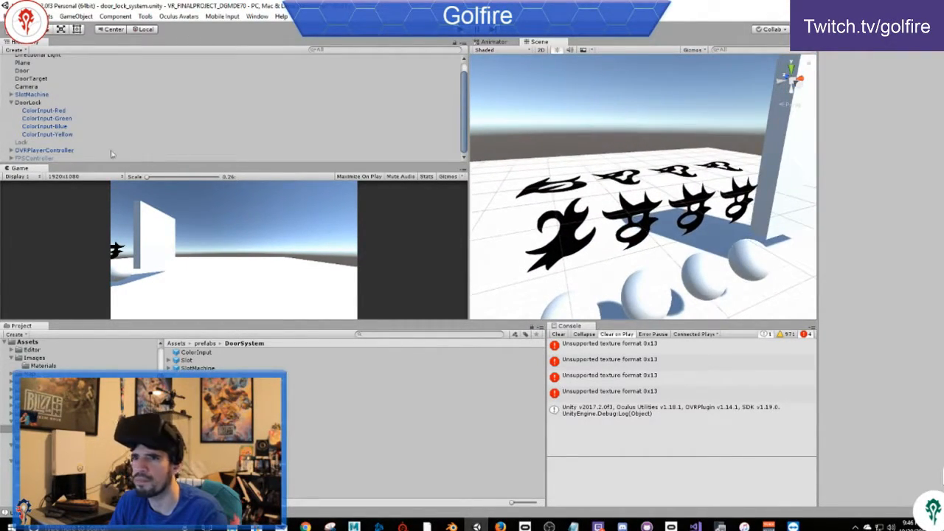
{"action": "left_click", "coordinate": [593, 218]}
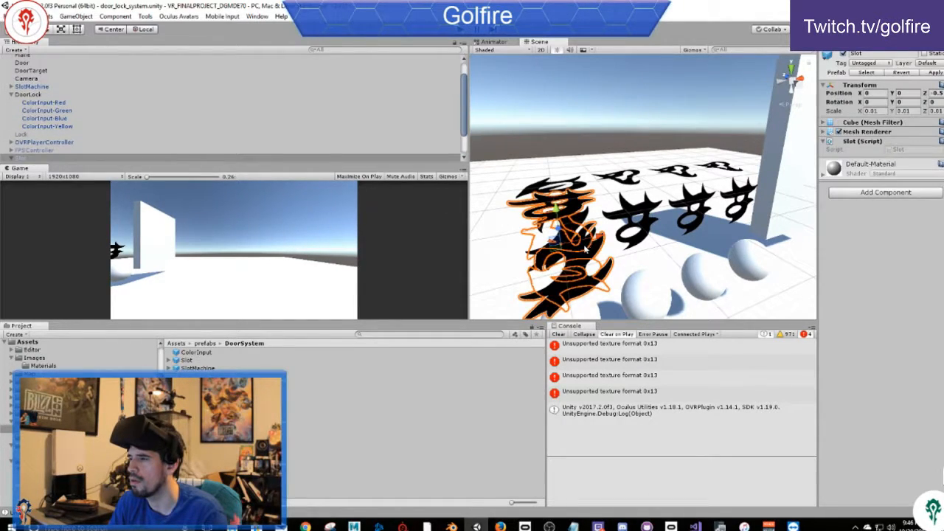
{"action": "scroll", "coordinate": [579, 251], "scroll_direction": "down", "scroll_amount": 4}
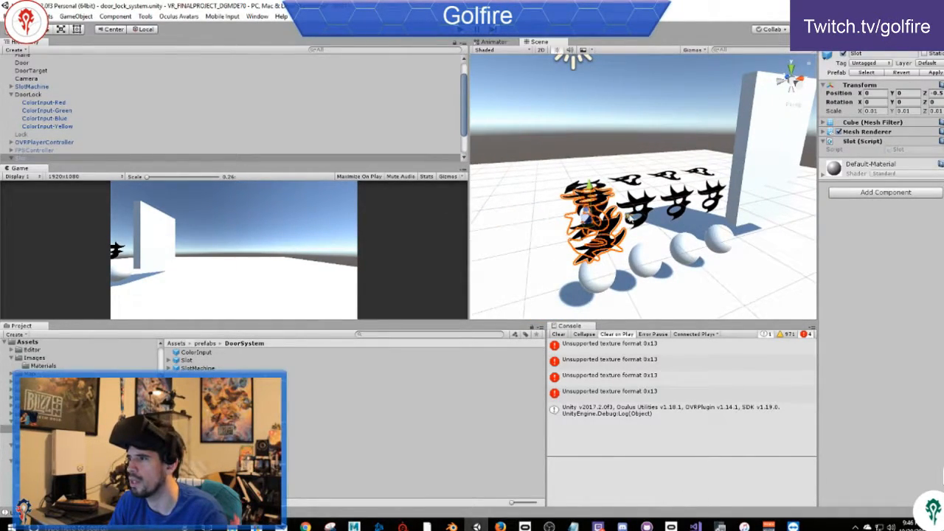
{"action": "left_click_drag", "start_coordinate": [630, 218], "coordinate": [580, 250]}
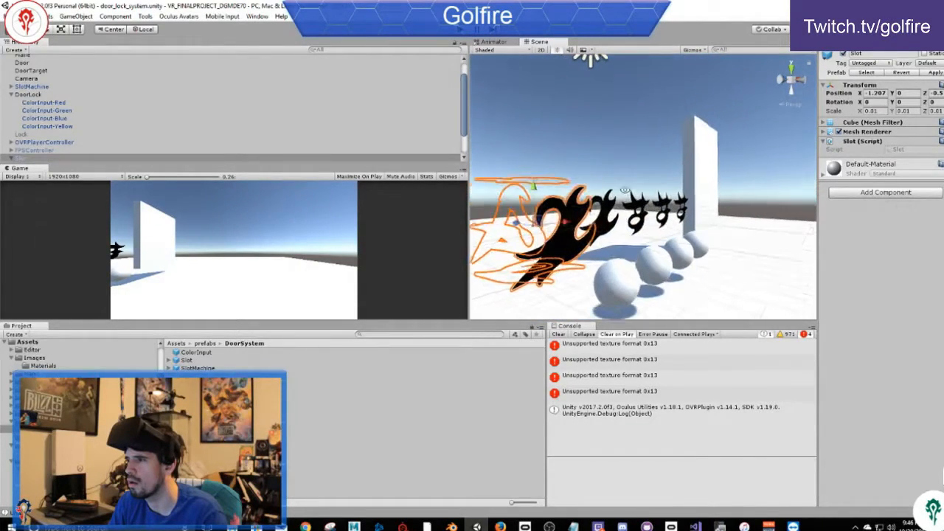
Step: Examine the standalone Slot from several angles, checking the orientation of its GreenPlane and BluePlane
{"action": "left_click", "coordinate": [580, 250]}
{"action": "left_click_drag", "start_coordinate": [569, 265], "coordinate": [599, 157], "text": "alt"}
{"action": "left_click", "coordinate": [590, 166]}
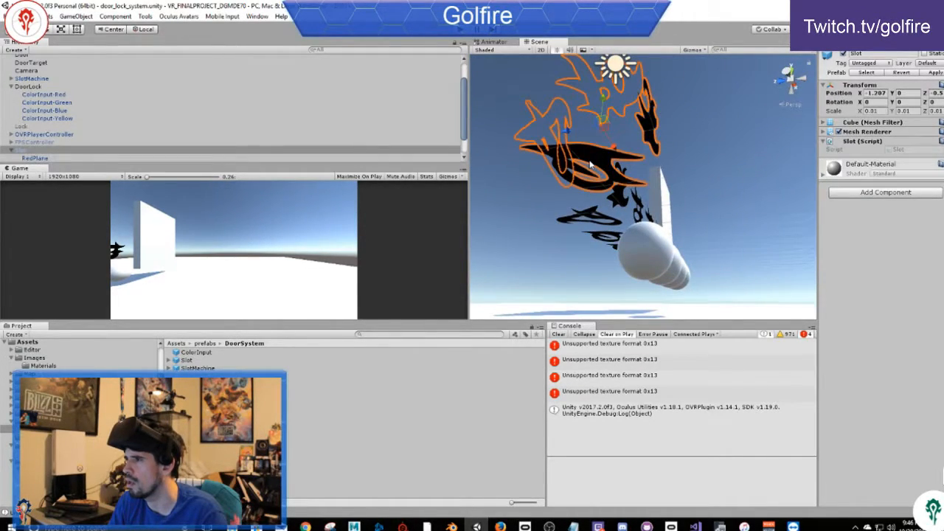
{"action": "left_click", "coordinate": [605, 159]}
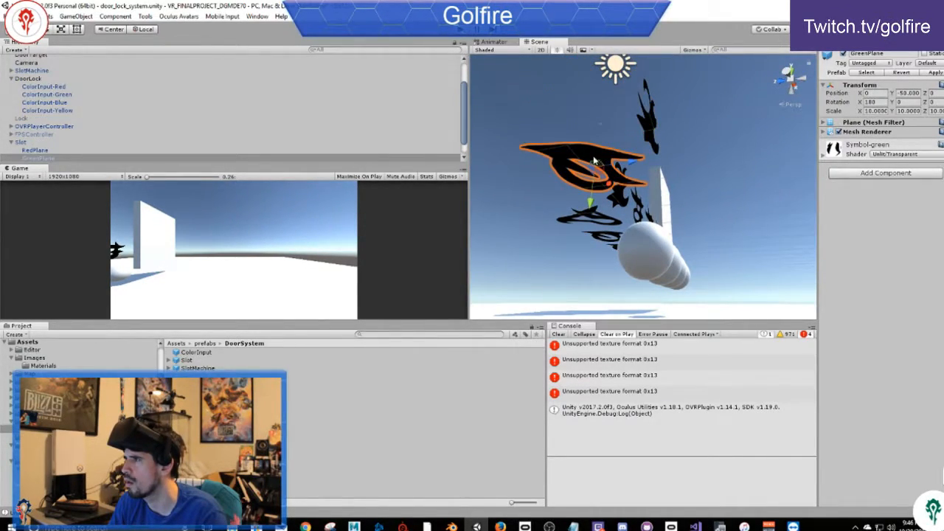
{"action": "left_click_drag", "start_coordinate": [579, 150], "coordinate": [703, 228], "text": "alt"}
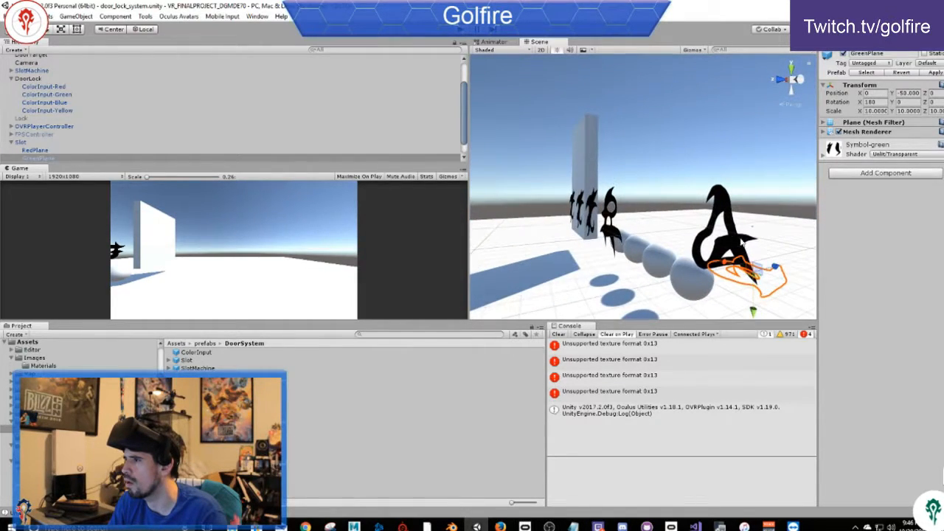
{"action": "left_click", "coordinate": [741, 242]}
{"action": "left_click", "coordinate": [738, 247]}
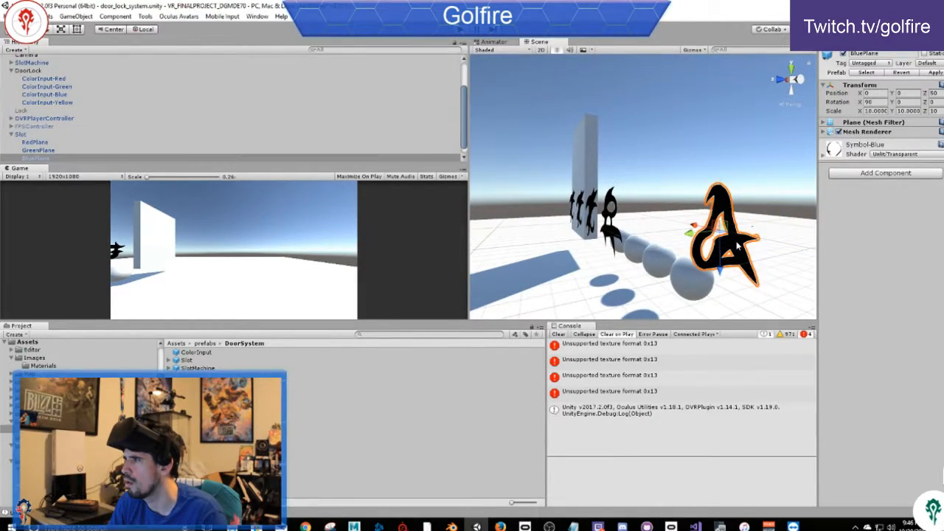
{"action": "left_click_drag", "start_coordinate": [736, 143], "coordinate": [513, 227], "text": "alt"}
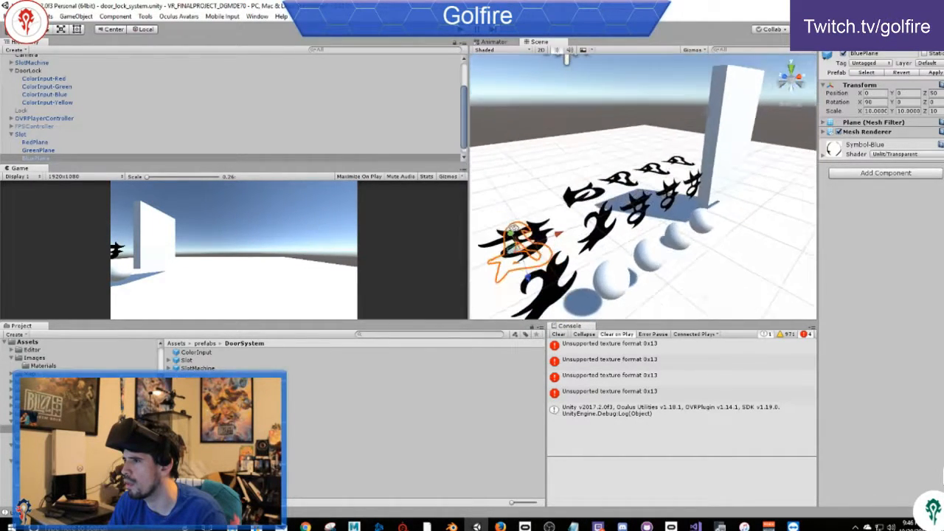
Step: Set the X rotation of the first Slot inside SlotMachine to 0
{"action": "left_click_drag", "start_coordinate": [595, 225], "coordinate": [560, 158], "text": "alt"}
{"action": "left_click", "coordinate": [601, 220]}
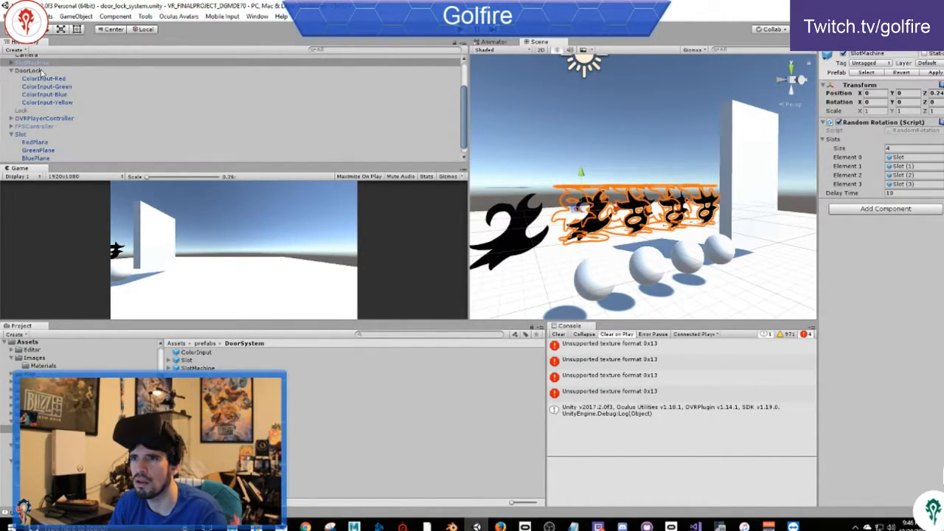
{"action": "left_click", "coordinate": [10, 63]}
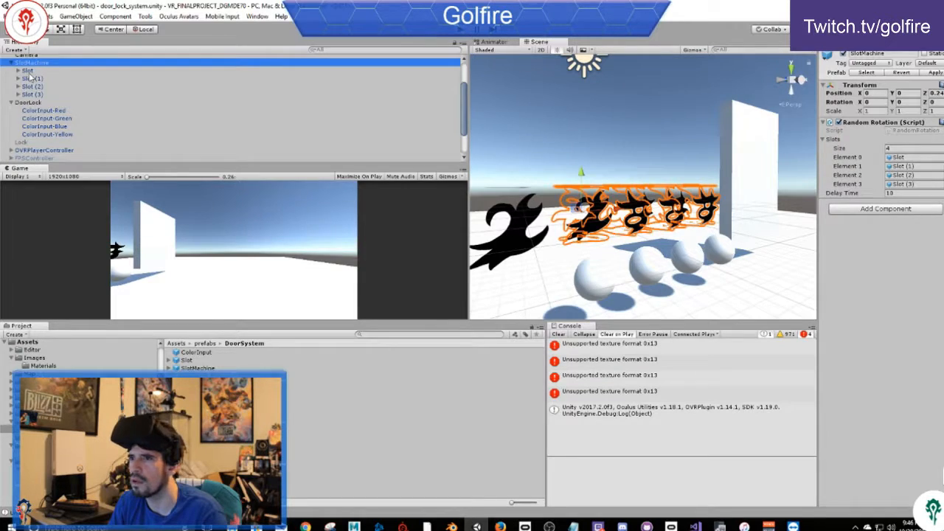
{"action": "left_click", "coordinate": [28, 71]}
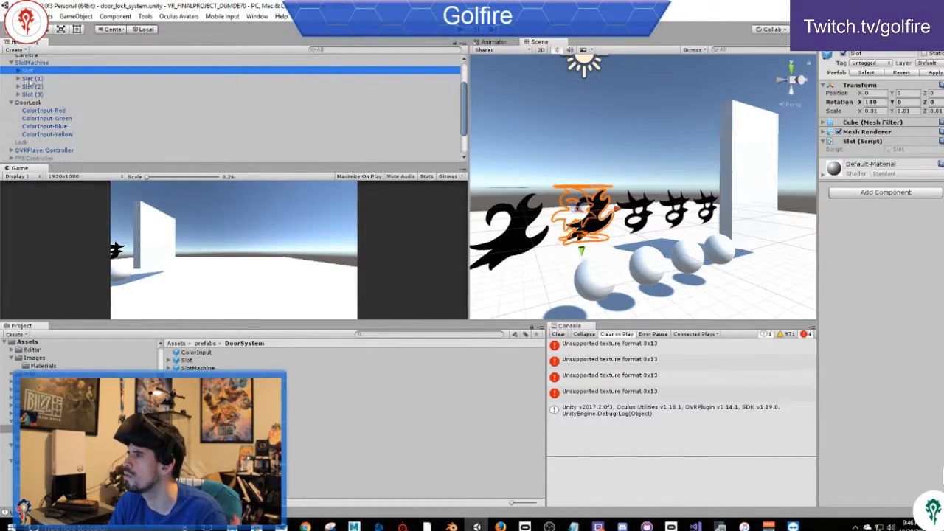
{"action": "left_click", "coordinate": [881, 102]}
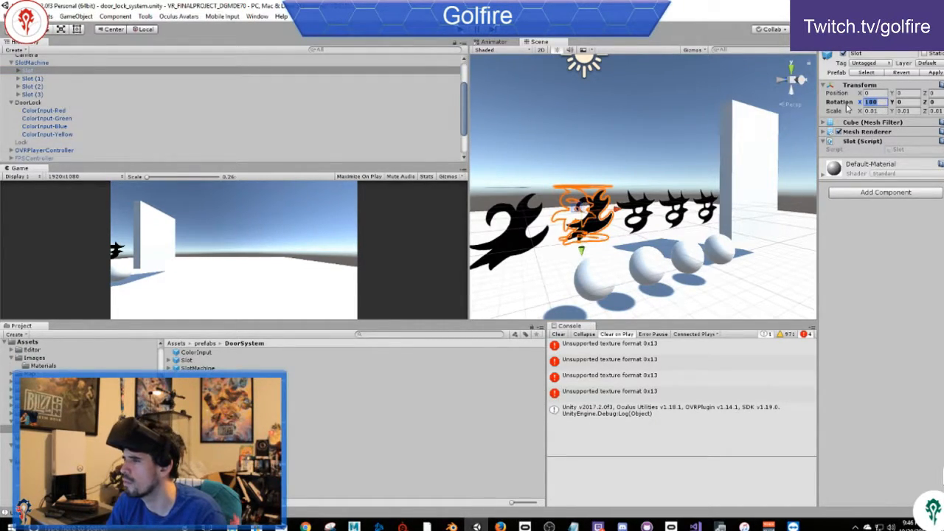
{"action": "type", "text": "0"}
Step: Try setting the X rotation of the YellowPlane in Slot (1) to 0, and undo it
{"action": "left_click_drag", "start_coordinate": [567, 174], "coordinate": [591, 275], "text": "alt"}
{"action": "left_click", "coordinate": [640, 202]}
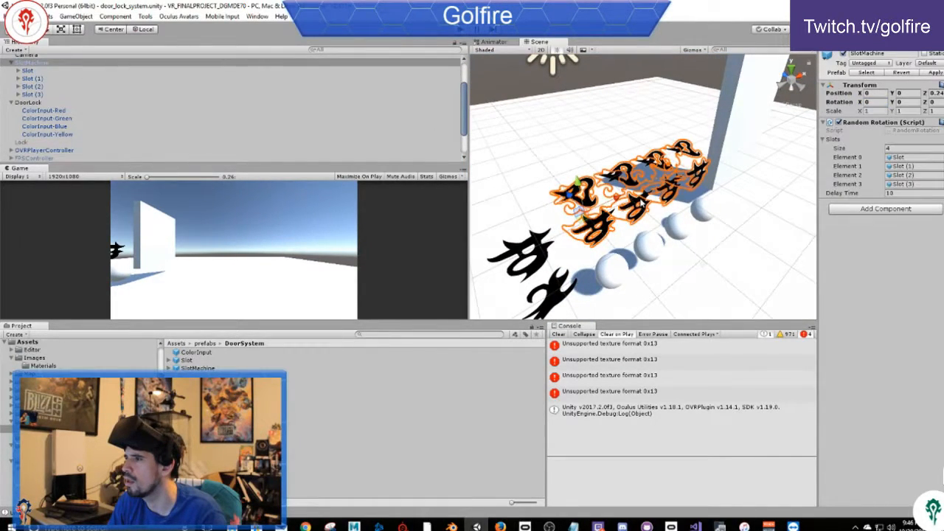
{"action": "left_click", "coordinate": [642, 203]}
{"action": "left_click_drag", "start_coordinate": [641, 202], "coordinate": [683, 166], "text": "alt"}
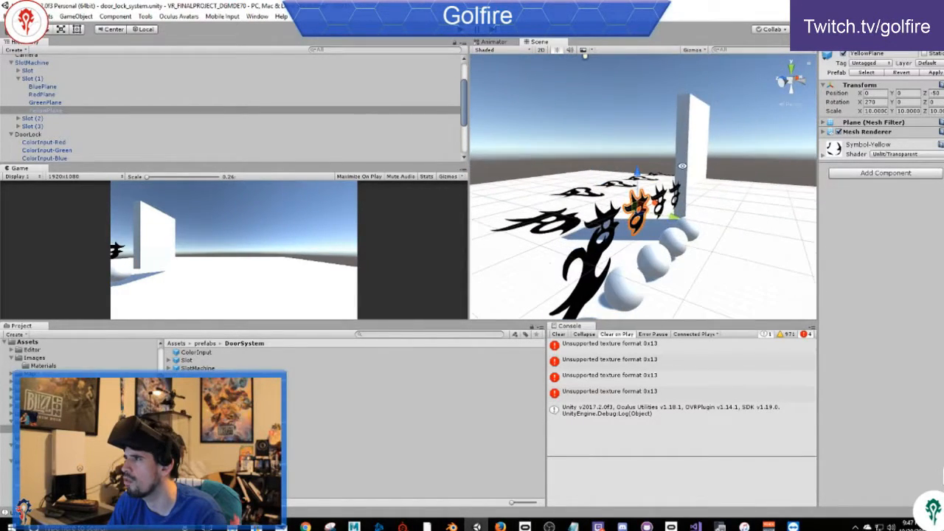
{"action": "left_click", "coordinate": [876, 103]}
{"action": "type", "text": "0"}
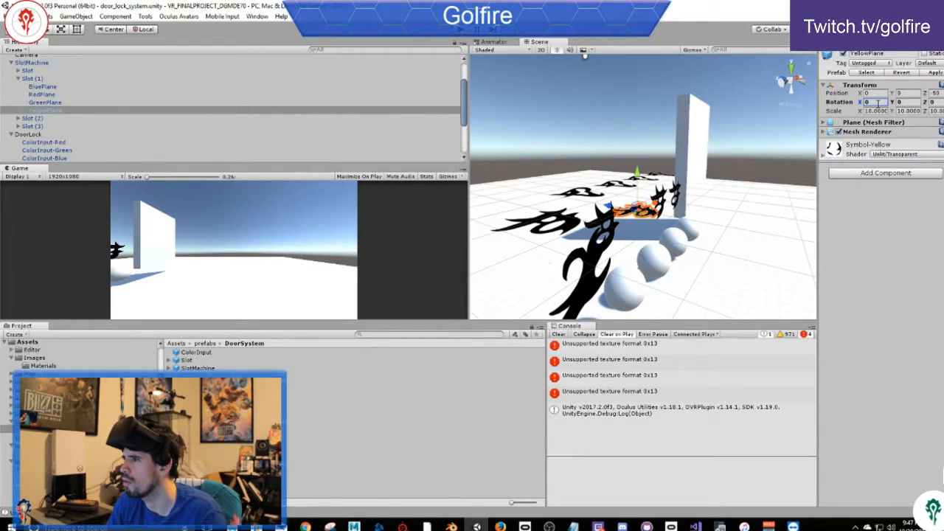
{"action": "key", "text": "ctrl+z"}
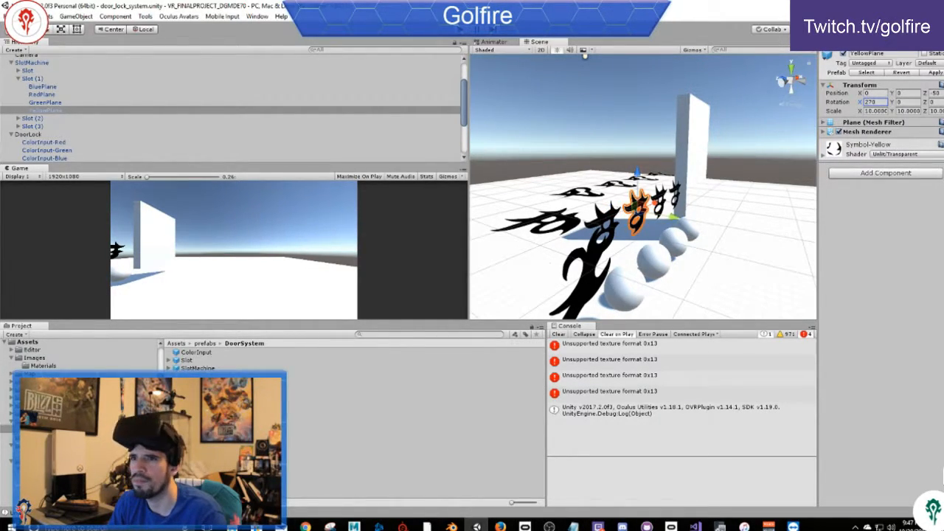
Step: Check the Transform of Slot (1) and apply the standalone Slot's changes to its prefab again
{"action": "left_click", "coordinate": [40, 79]}
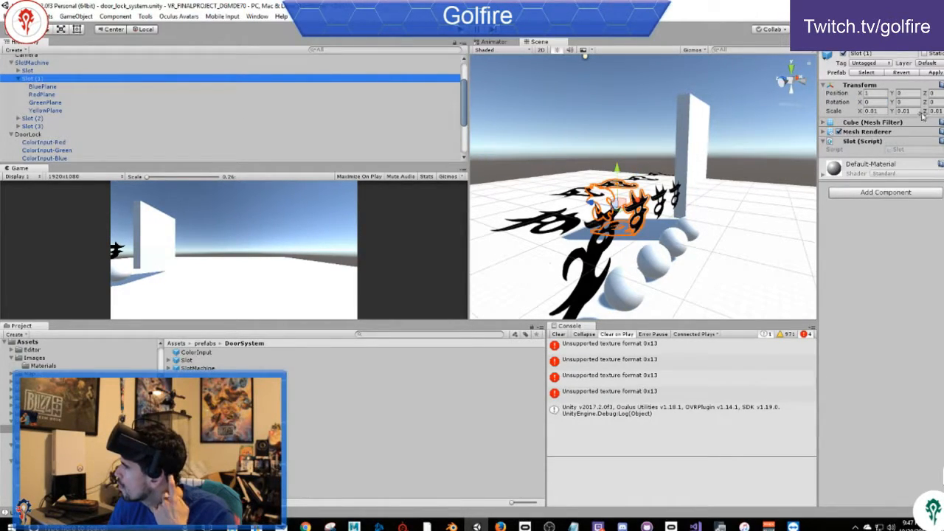
{"action": "scroll", "coordinate": [29, 147], "scroll_direction": "down", "scroll_amount": 3}
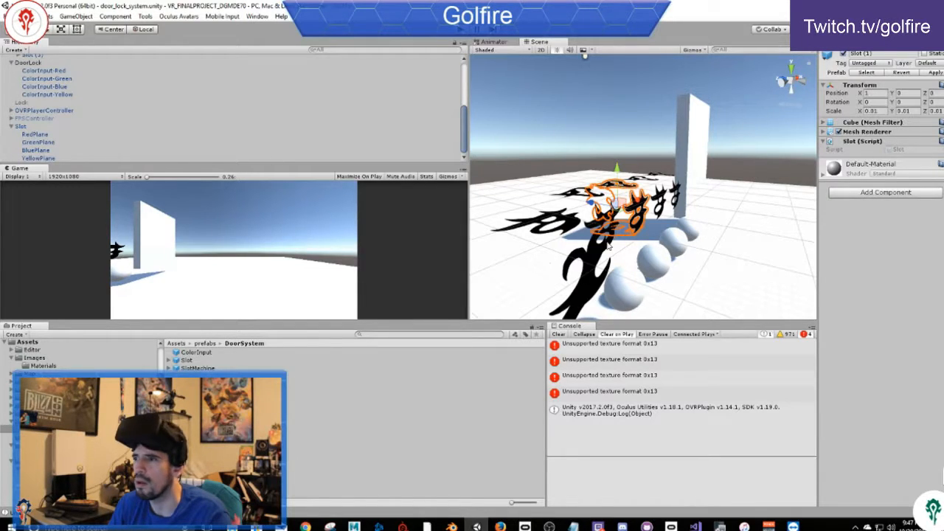
{"action": "left_click", "coordinate": [23, 127]}
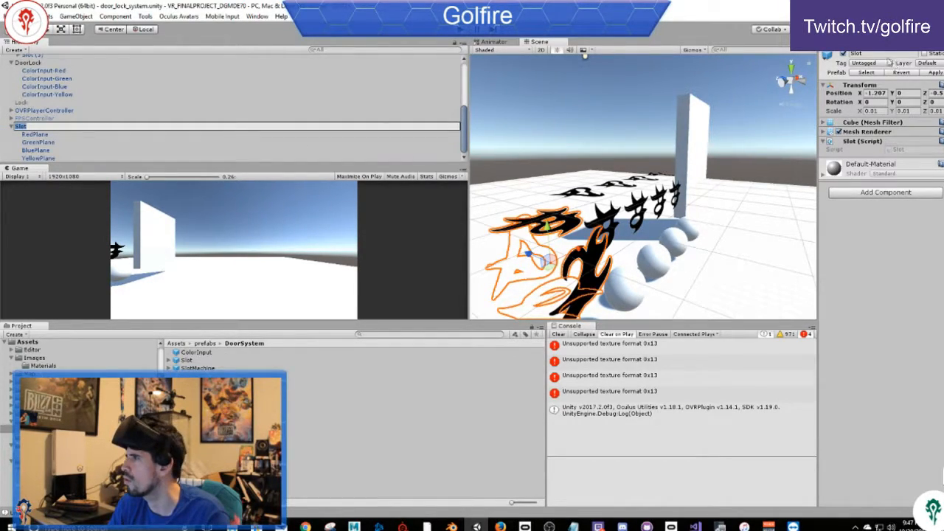
{"action": "left_click", "coordinate": [931, 73]}
Step: Compare the front-facing RedPlane of the standalone Slot with the front-facing plane of the first SlotMachine slot
{"action": "left_click_drag", "start_coordinate": [555, 196], "coordinate": [542, 175], "text": "alt"}
{"action": "left_click", "coordinate": [534, 196]}
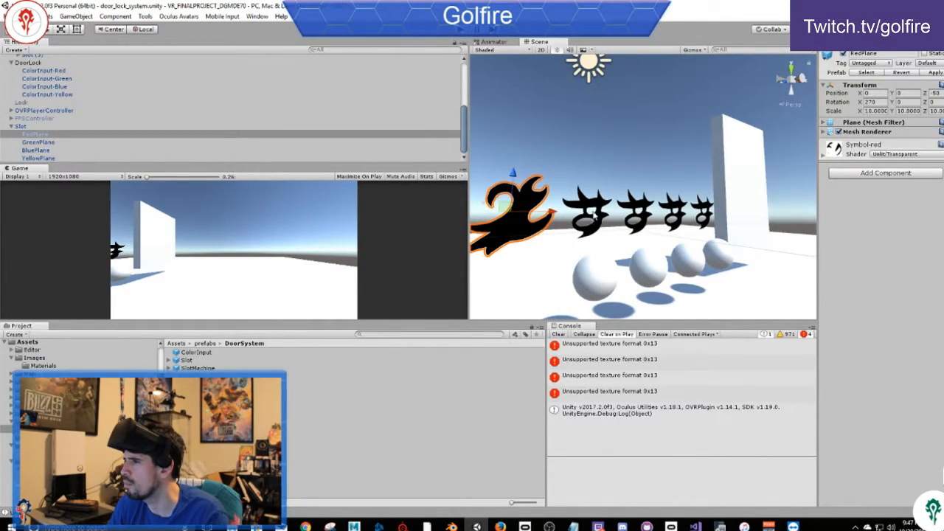
{"action": "left_click", "coordinate": [595, 215]}
{"action": "left_click", "coordinate": [598, 232]}
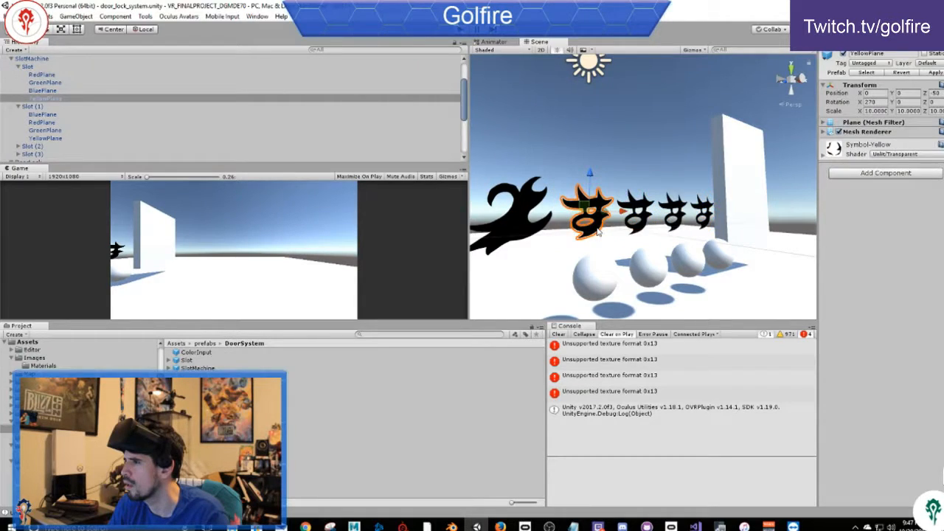
Step: Compare the Transform values of SlotMachine, its first Slot, the Slot prefab asset and the standalone Slot
{"action": "left_click_drag", "start_coordinate": [598, 232], "coordinate": [601, 278], "text": "alt"}
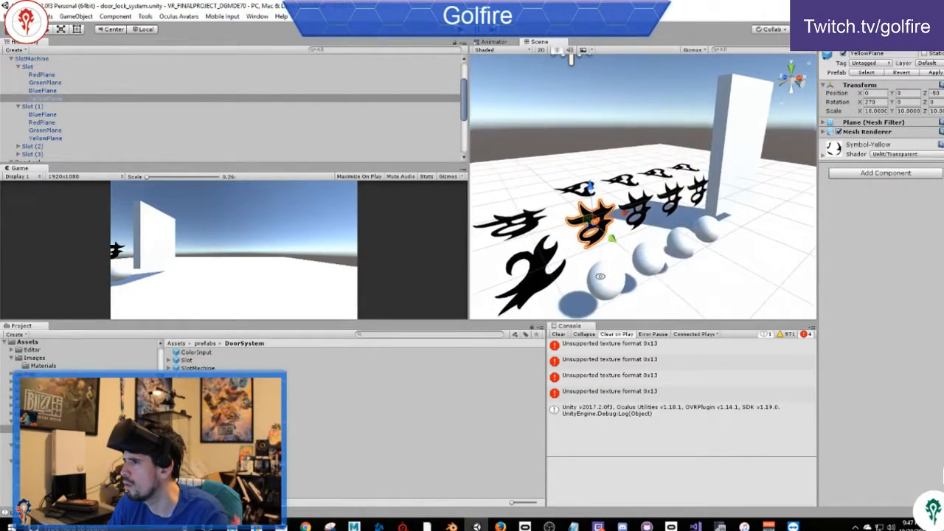
{"action": "left_click", "coordinate": [32, 59]}
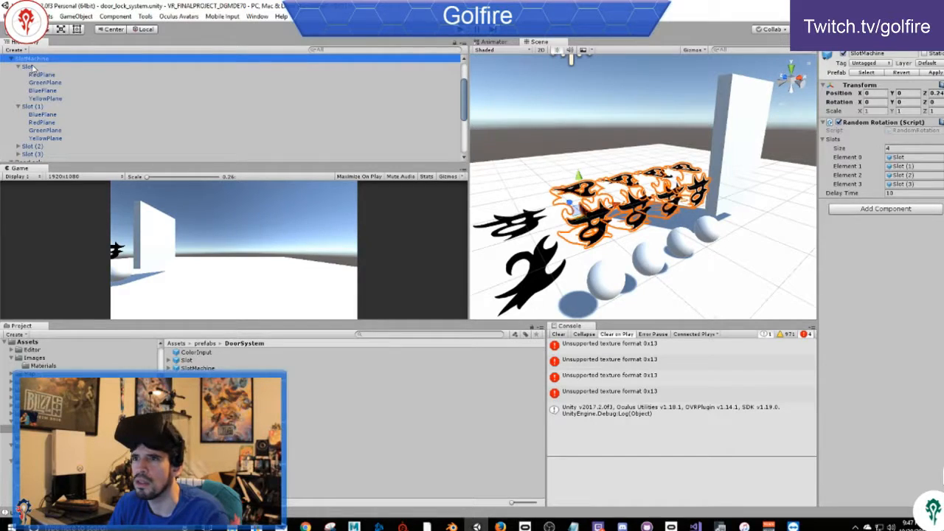
{"action": "left_click", "coordinate": [32, 67]}
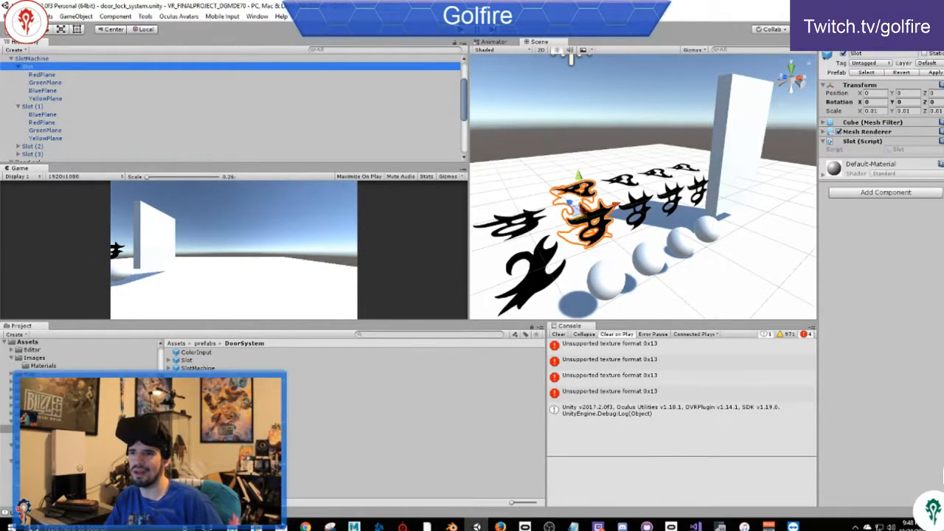
{"action": "left_click", "coordinate": [189, 360]}
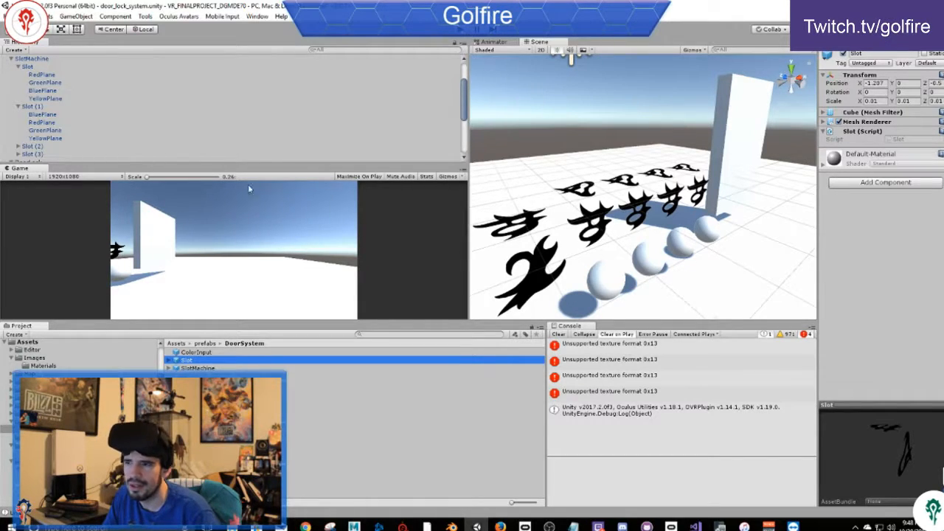
{"action": "scroll", "coordinate": [75, 135], "scroll_direction": "down", "scroll_amount": 2}
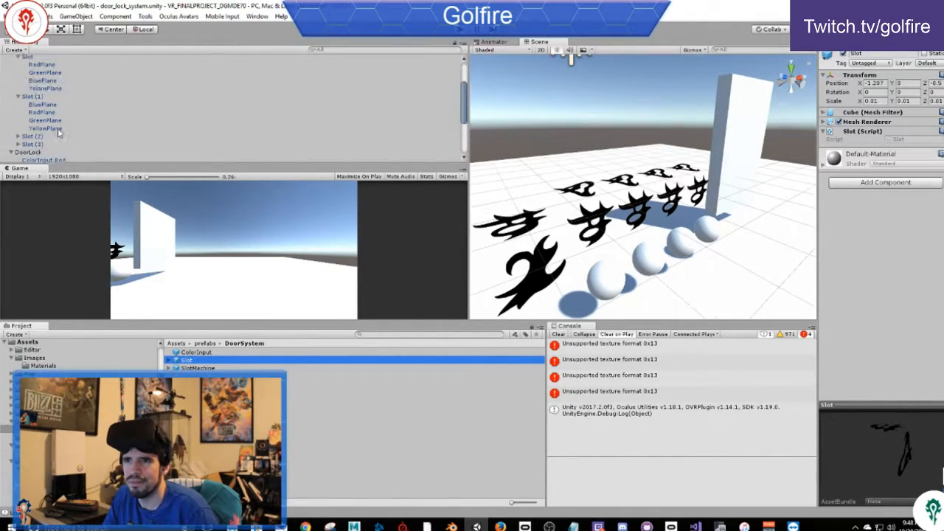
{"action": "scroll", "coordinate": [59, 133], "scroll_direction": "down", "scroll_amount": 5}
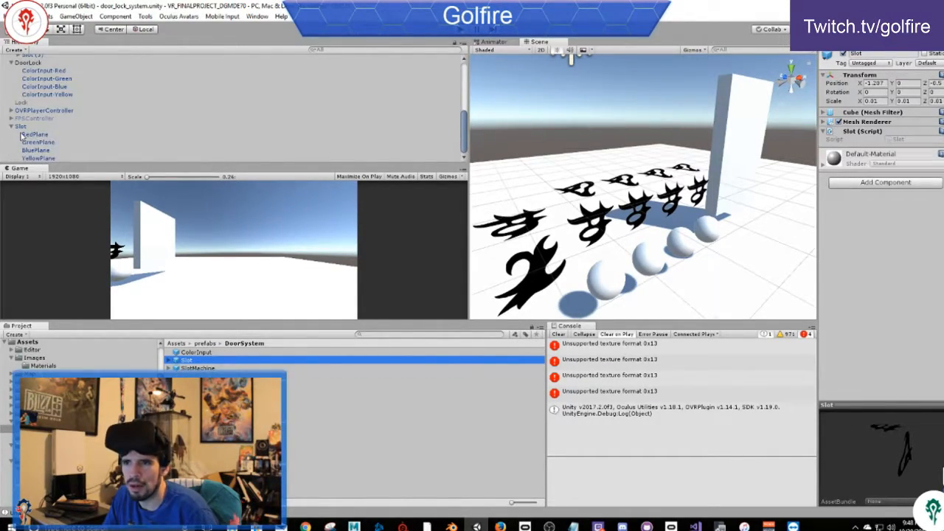
{"action": "left_click", "coordinate": [23, 127]}
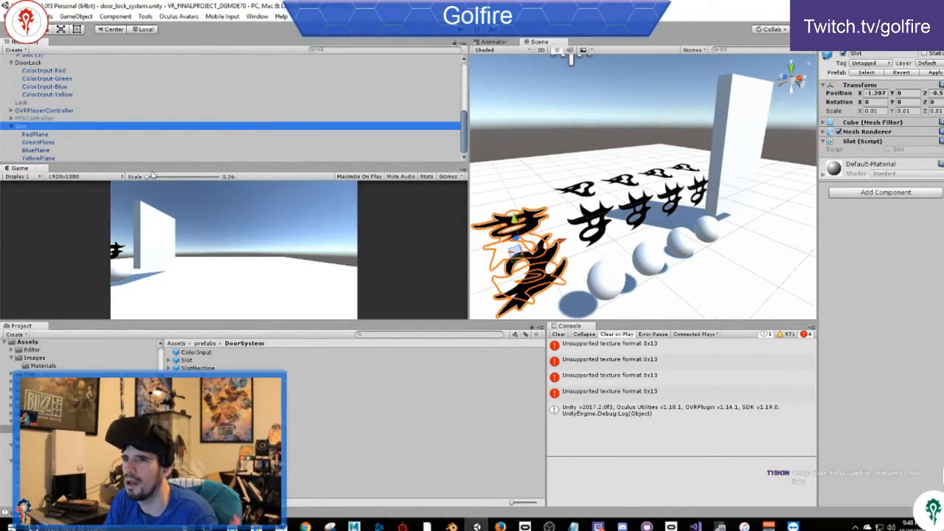
Step: Examine the plane arrangement of the first SlotMachine slot and the standalone Slot from several angles, including the first slot's BluePlane
{"action": "left_click_drag", "start_coordinate": [561, 244], "coordinate": [496, 240], "text": "alt"}
{"action": "left_click", "coordinate": [11, 127]}
{"action": "left_click", "coordinate": [643, 195]}
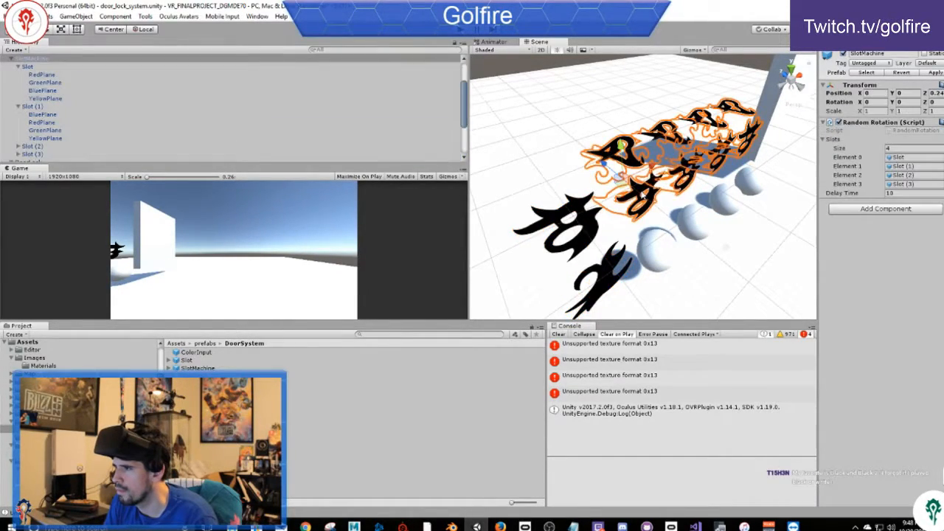
{"action": "left_click", "coordinate": [646, 190]}
{"action": "left_click", "coordinate": [627, 164]}
{"action": "left_click", "coordinate": [626, 163]}
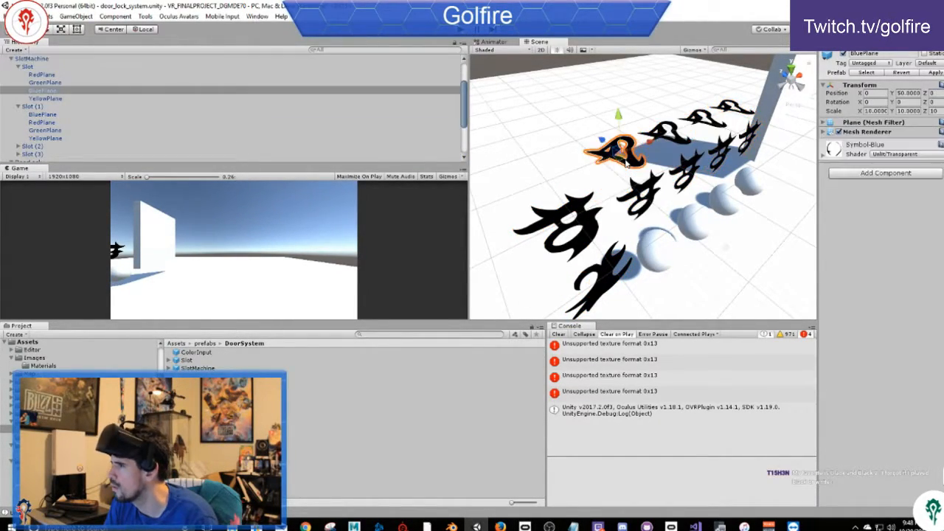
{"action": "left_click_drag", "start_coordinate": [709, 172], "coordinate": [703, 157], "text": "alt"}
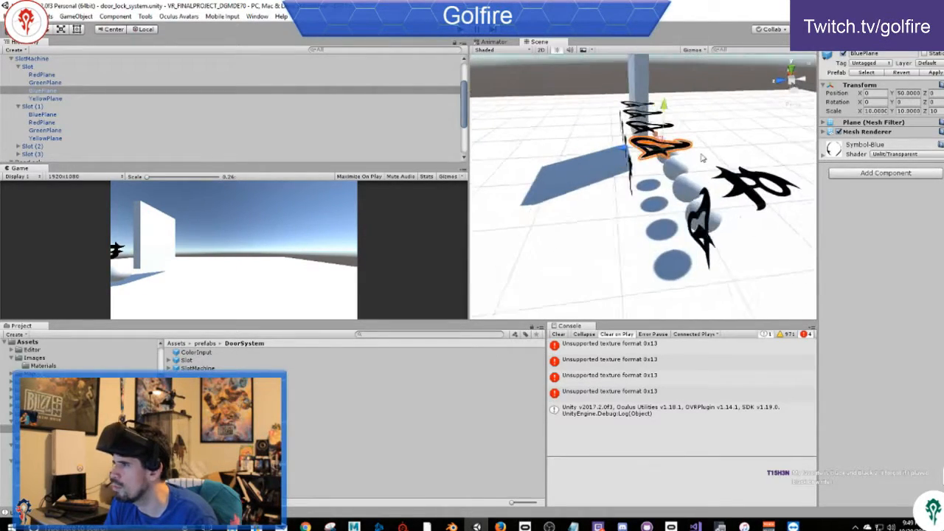
{"action": "left_click", "coordinate": [631, 170]}
{"action": "left_click", "coordinate": [633, 170]}
{"action": "left_click_drag", "start_coordinate": [631, 194], "coordinate": [777, 187], "text": "alt"}
{"action": "left_click", "coordinate": [776, 187]}
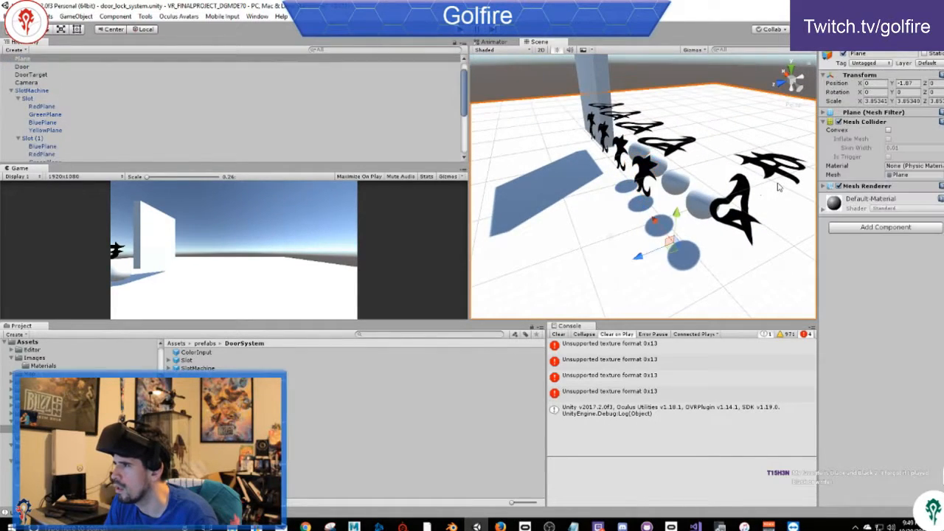
{"action": "left_click", "coordinate": [743, 197]}
{"action": "left_click_drag", "start_coordinate": [753, 197], "coordinate": [546, 206], "text": "alt"}
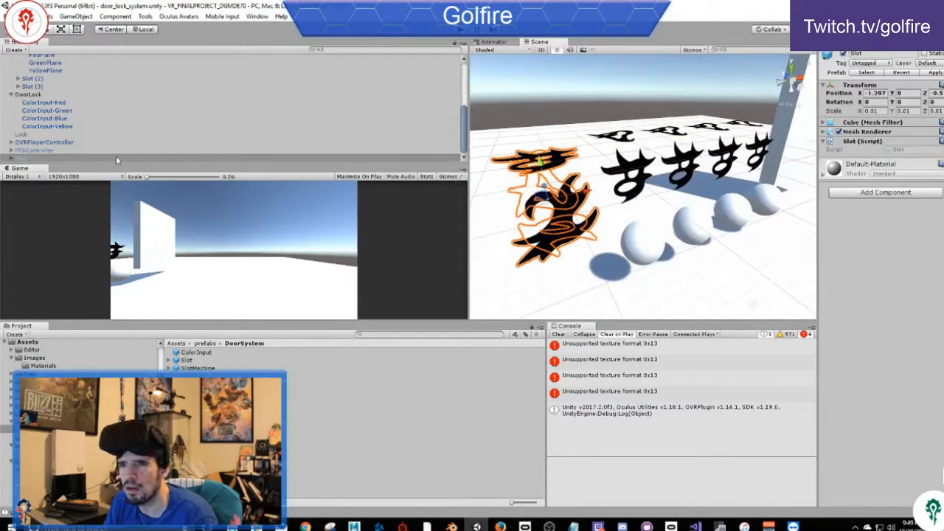
Step: Place a new instance of the Slot prefab in the scene at X -2.067 beside the standalone Slot, and delete it
{"action": "left_click", "coordinate": [18, 158]}
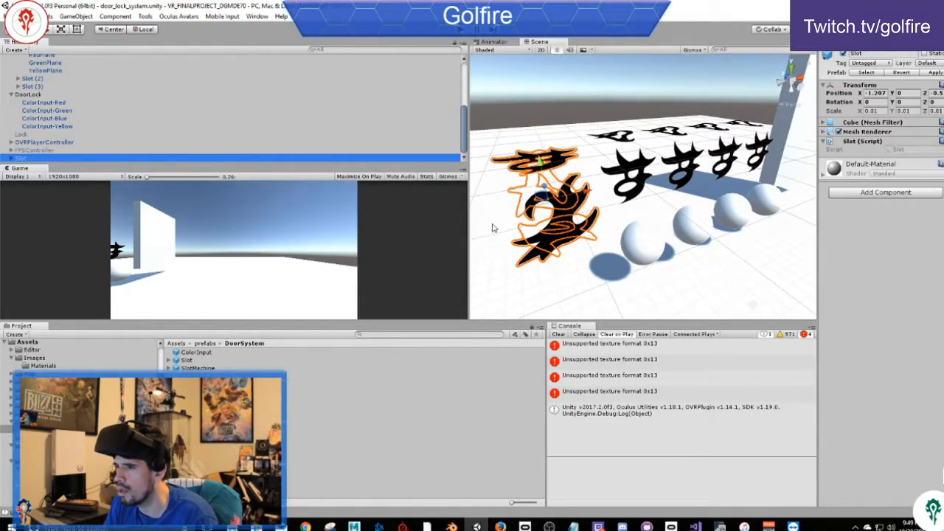
{"action": "left_click", "coordinate": [185, 360]}
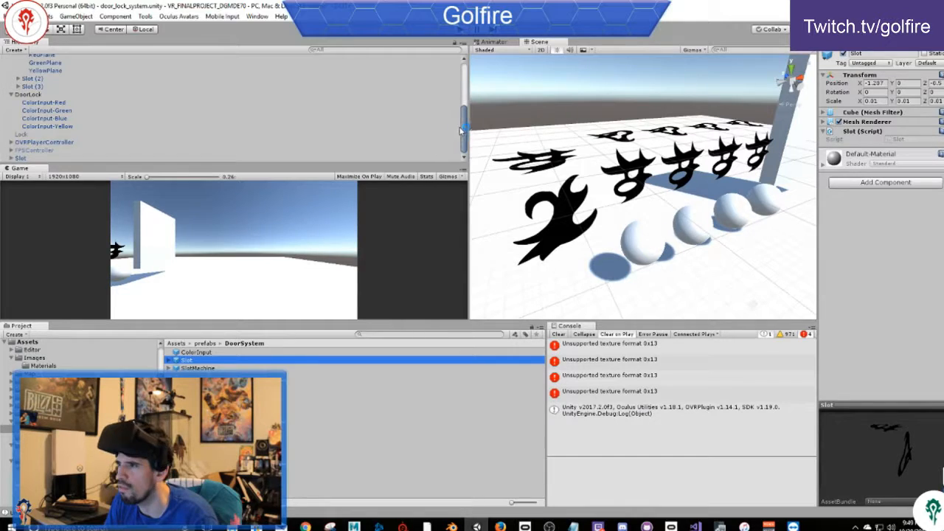
{"action": "left_click_drag", "start_coordinate": [193, 361], "coordinate": [29, 159]}
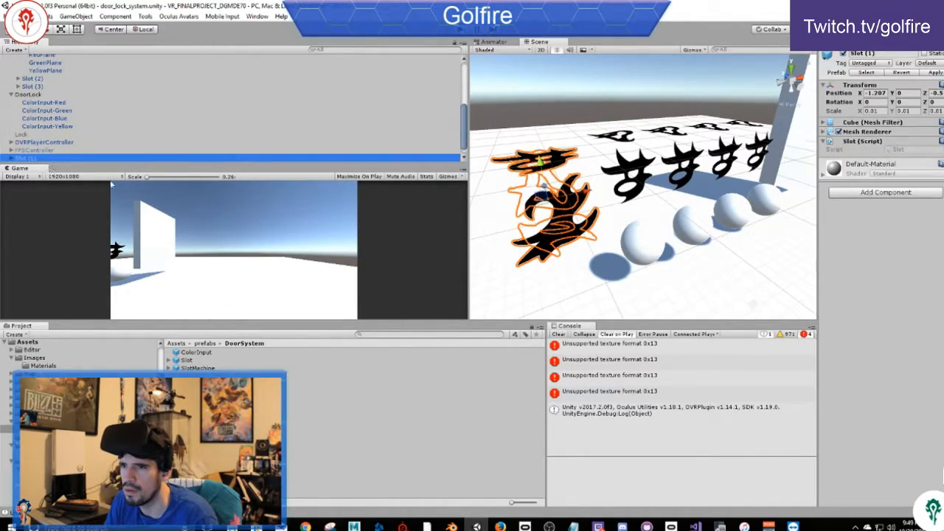
{"action": "left_click_drag", "start_coordinate": [592, 195], "coordinate": [535, 219]}
{"action": "middle_click_drag", "start_coordinate": [534, 217], "coordinate": [625, 194]}
{"action": "left_click_drag", "start_coordinate": [619, 193], "coordinate": [551, 275]}
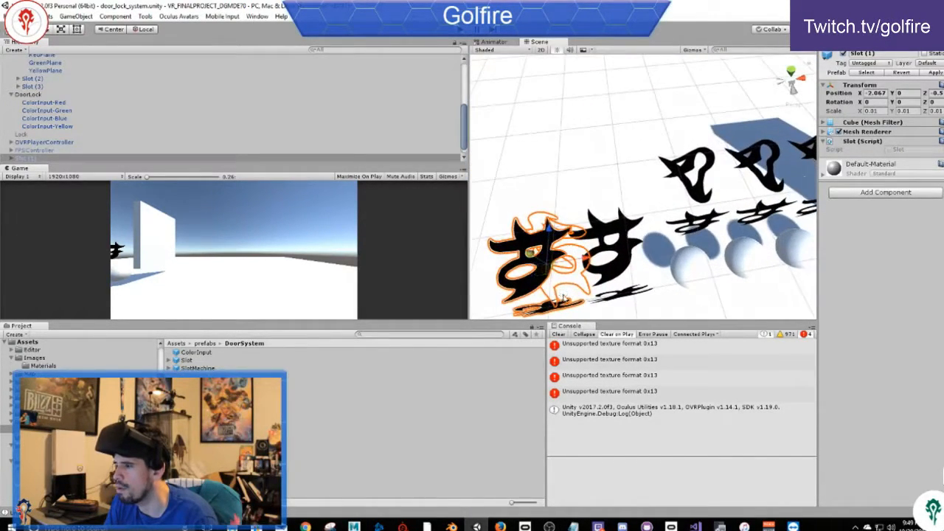
{"action": "key", "text": "Delete"}
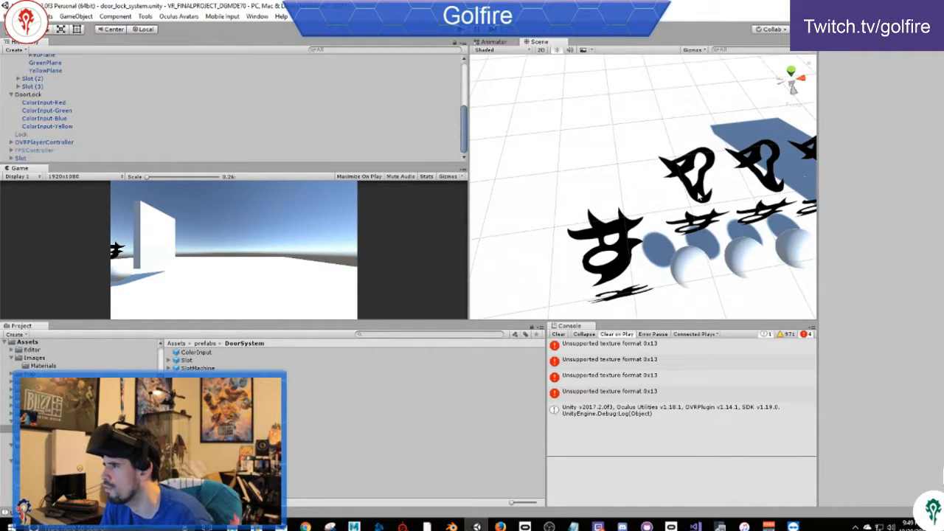
Step: Revert the SlotMachine object to its prefab
{"action": "key", "text": "ctrl+z"}
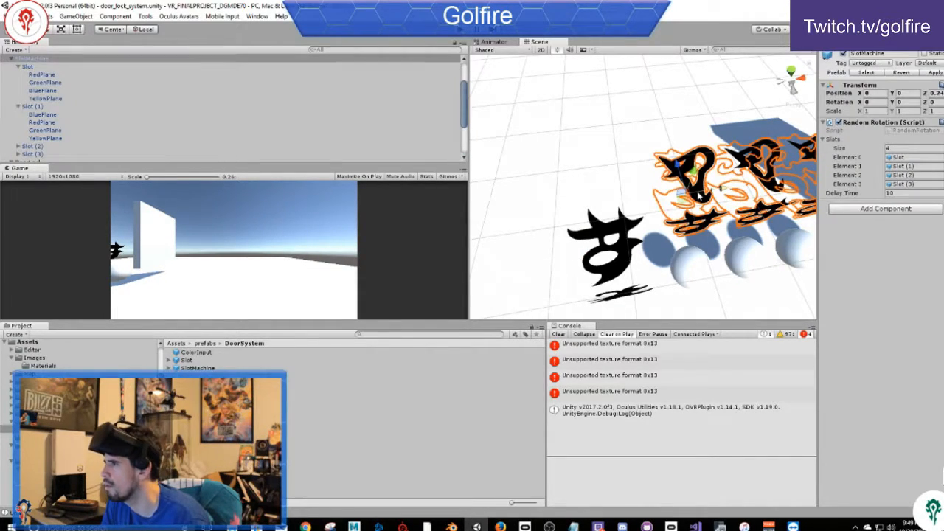
{"action": "left_click", "coordinate": [901, 73]}
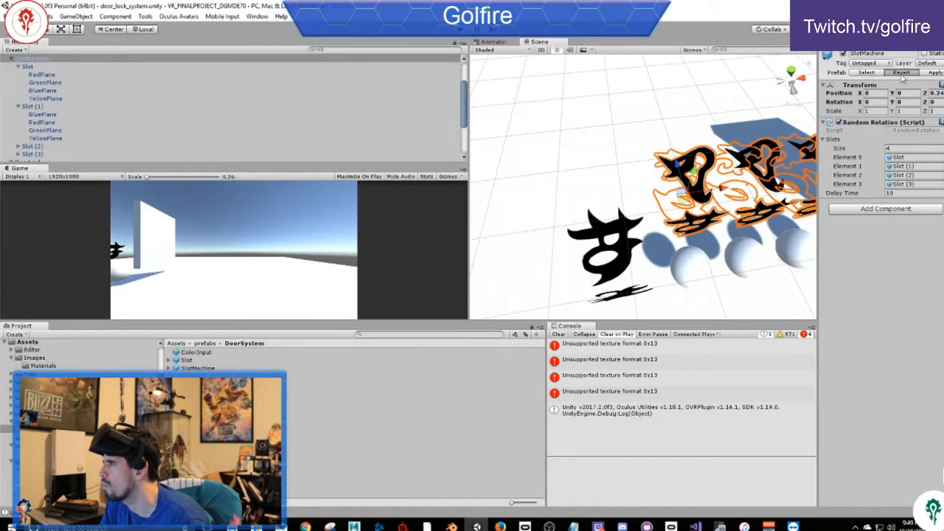
{"action": "left_click_drag", "start_coordinate": [751, 211], "coordinate": [503, 121], "text": "alt"}
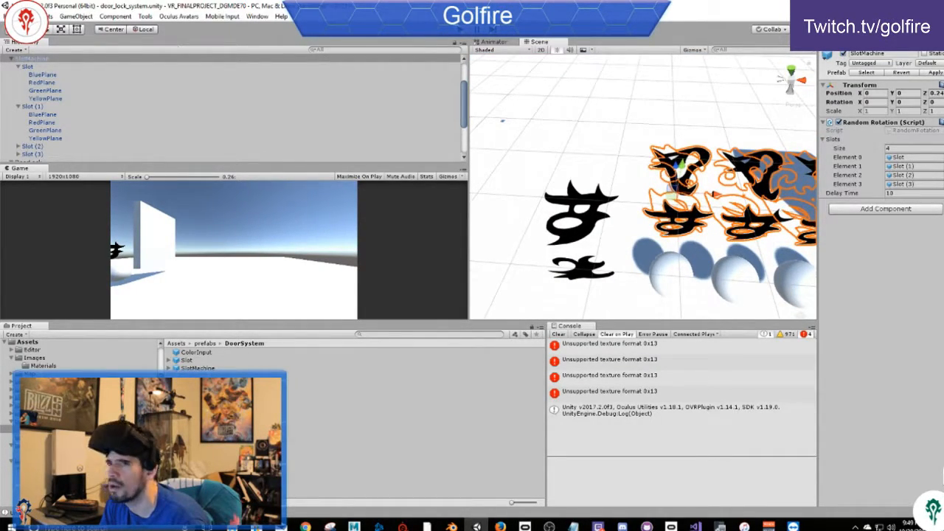
Step: Open the Main scene from the Assets folder, run it in Play mode and stop it
{"action": "left_click", "coordinate": [8, 16]}
{"action": "left_click", "coordinate": [31, 39]}
{"action": "key", "text": "Escape"}
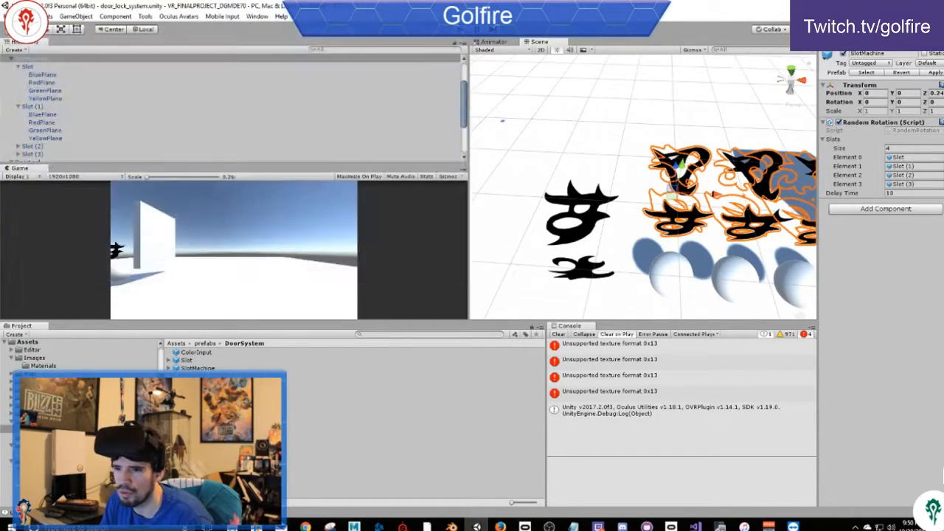
{"action": "left_click", "coordinate": [27, 343]}
{"action": "double_click", "coordinate": [189, 455]}
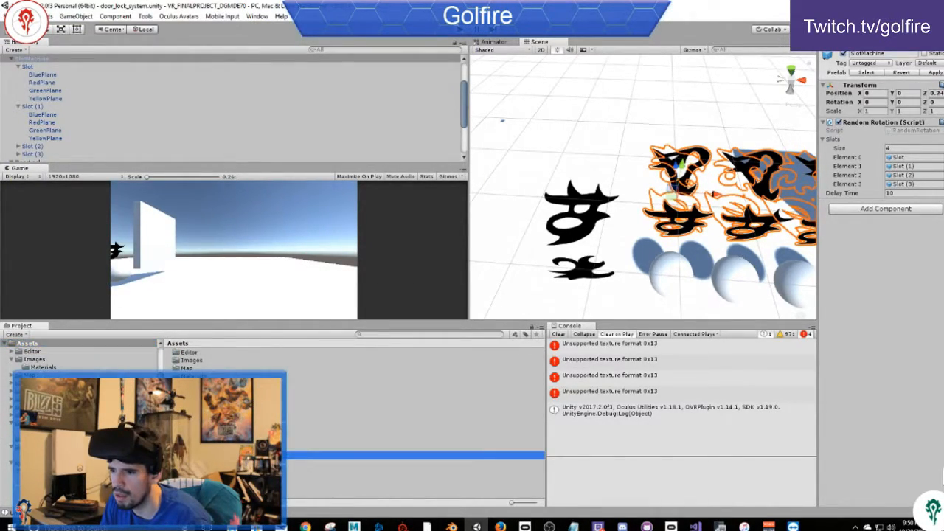
{"action": "left_click", "coordinate": [481, 280]}
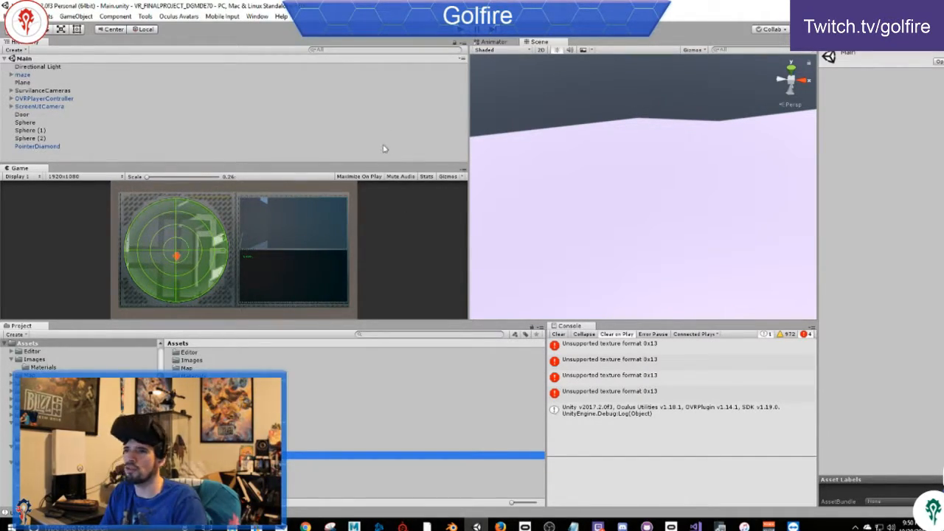
{"action": "left_click", "coordinate": [460, 30]}
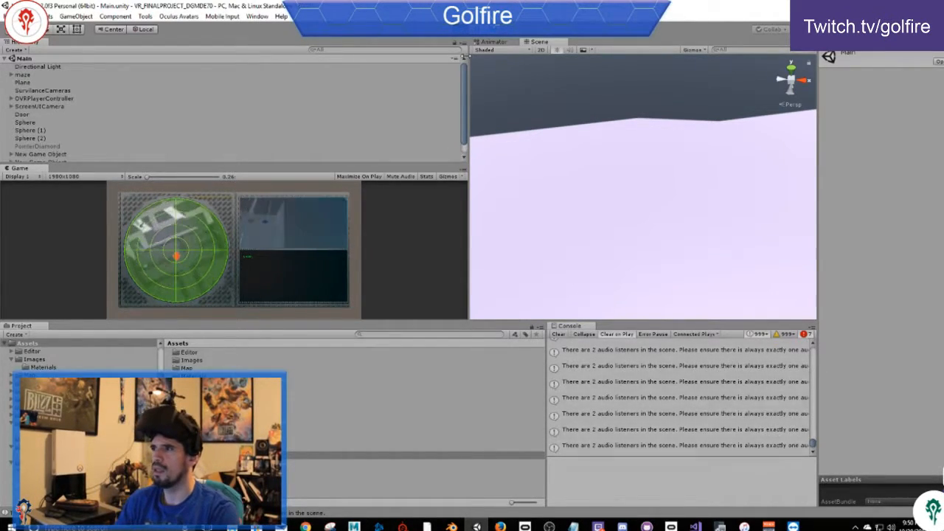
{"action": "left_click", "coordinate": [461, 30]}
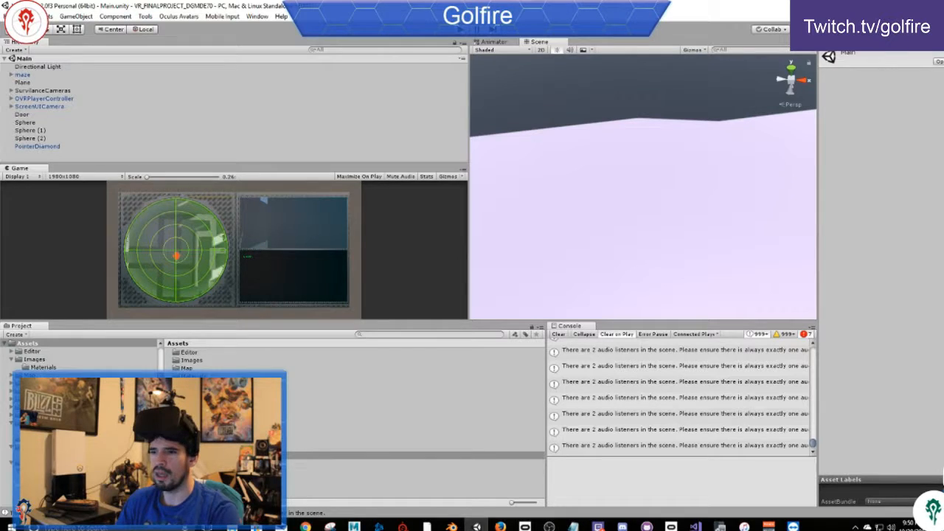
Step: Browse to the scenes folder in the project and open the door lock template scene
{"action": "left_click", "coordinate": [11, 360]}
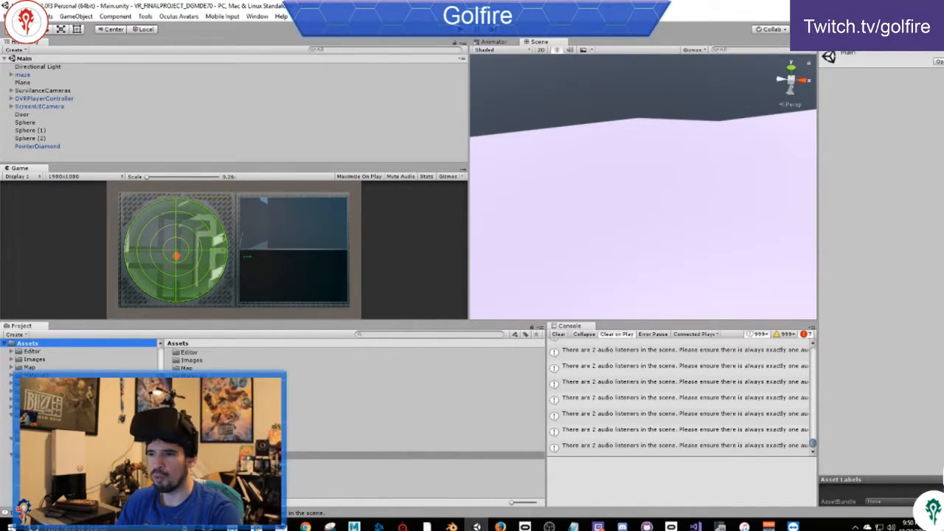
{"action": "scroll", "coordinate": [80, 355], "scroll_direction": "down", "scroll_amount": 3}
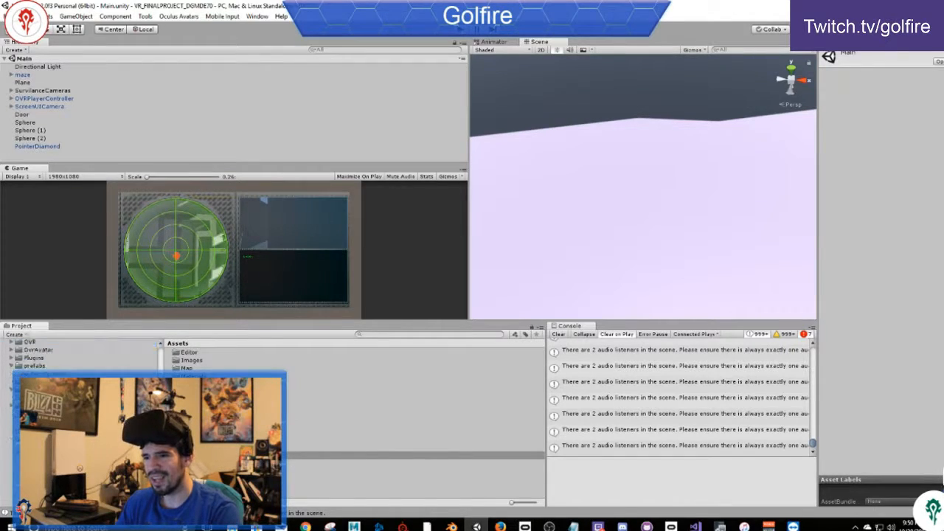
{"action": "left_click", "coordinate": [10, 367]}
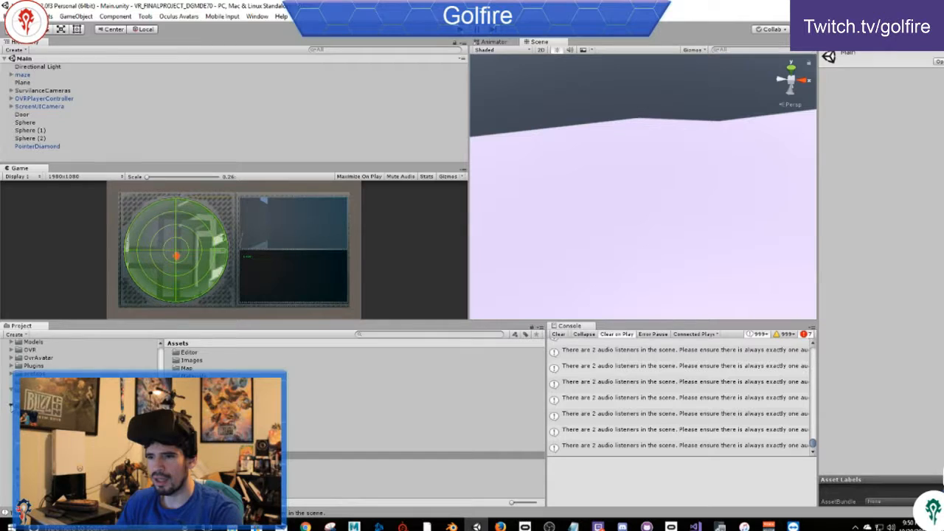
{"action": "scroll", "coordinate": [10, 405], "scroll_direction": "up", "scroll_amount": 5}
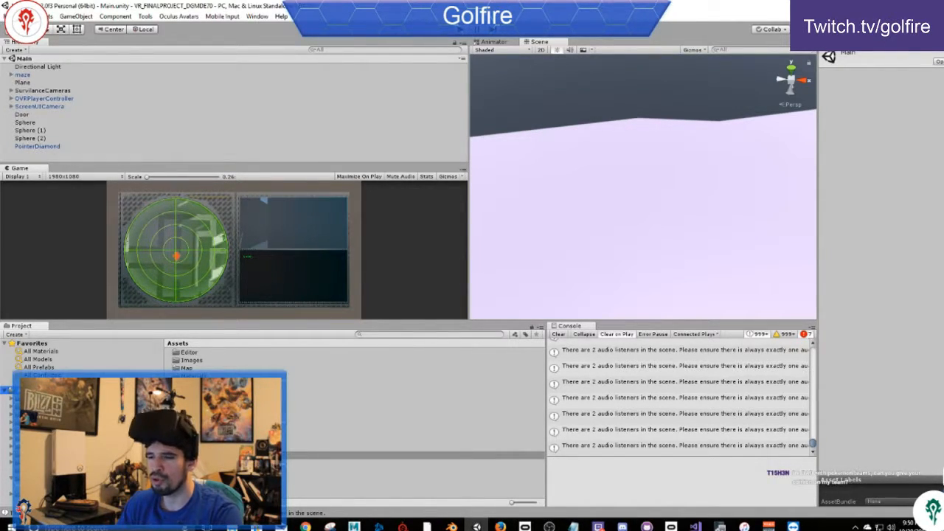
{"action": "left_click", "coordinate": [31, 470]}
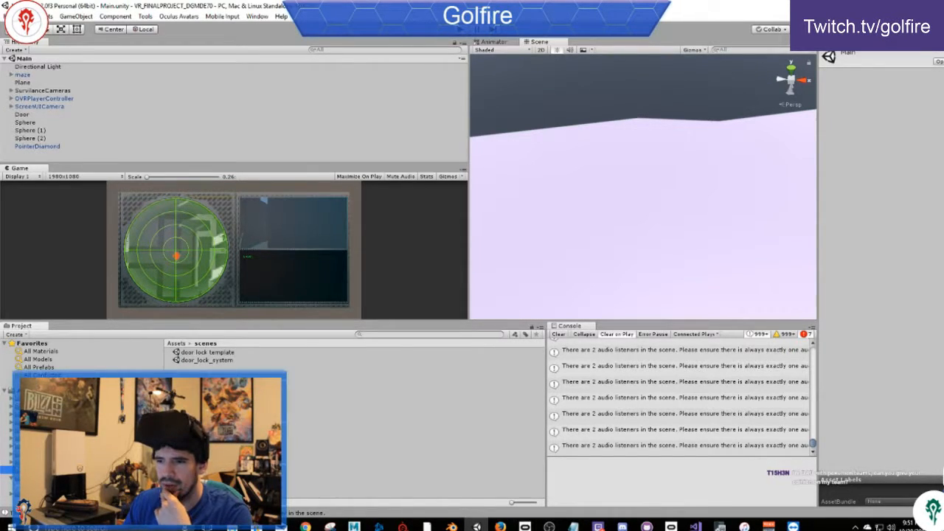
{"action": "double_click", "coordinate": [211, 354]}
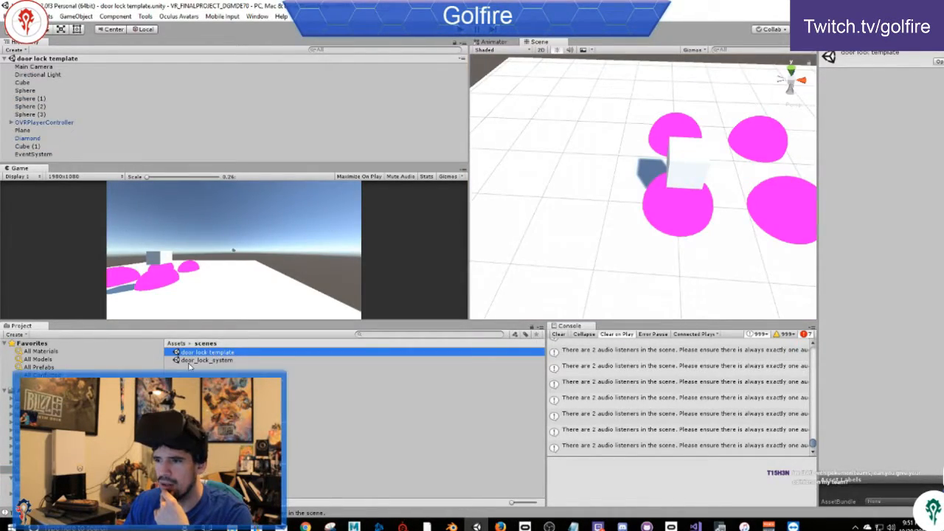
Step: Open the door_lock_system scene and view its row of slots up close
{"action": "double_click", "coordinate": [189, 363]}
{"action": "scroll", "coordinate": [570, 256], "scroll_direction": "down", "scroll_amount": 3}
{"action": "scroll", "coordinate": [682, 224], "scroll_direction": "up", "scroll_amount": 5}
{"action": "left_click_drag", "start_coordinate": [599, 190], "coordinate": [634, 184], "text": "alt"}
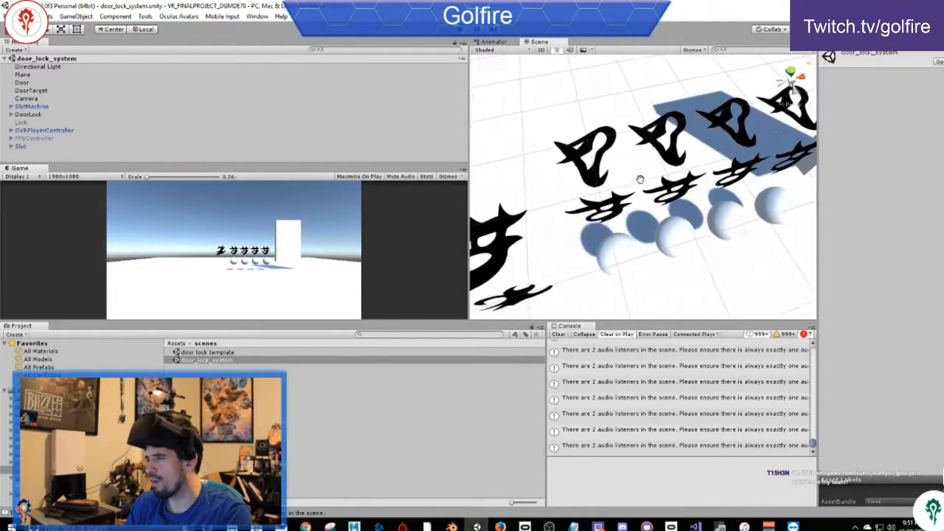
Step: Compare the component settings of the first Slot inside SlotMachine with those of the standalone Slot
{"action": "left_click", "coordinate": [11, 107]}
{"action": "left_click", "coordinate": [27, 114]}
{"action": "scroll", "coordinate": [42, 163], "scroll_direction": "down", "scroll_amount": 1}
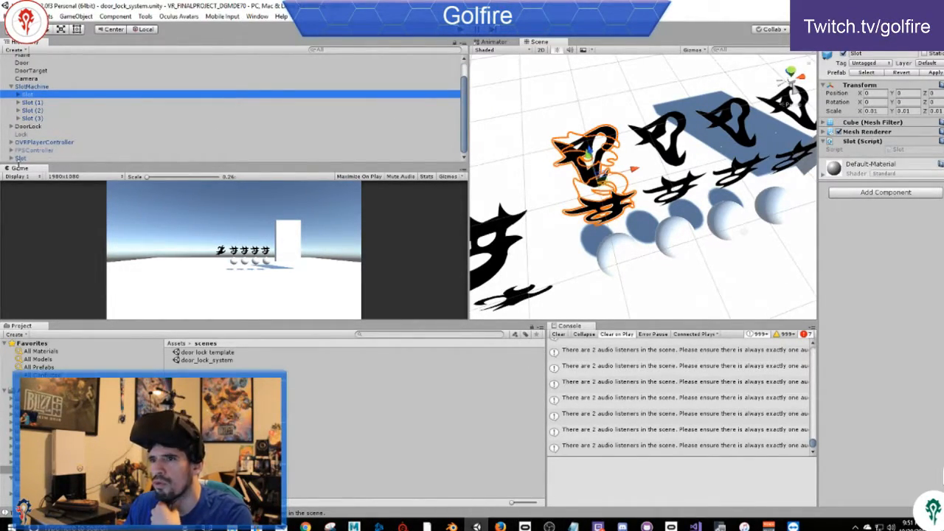
{"action": "left_click", "coordinate": [21, 159]}
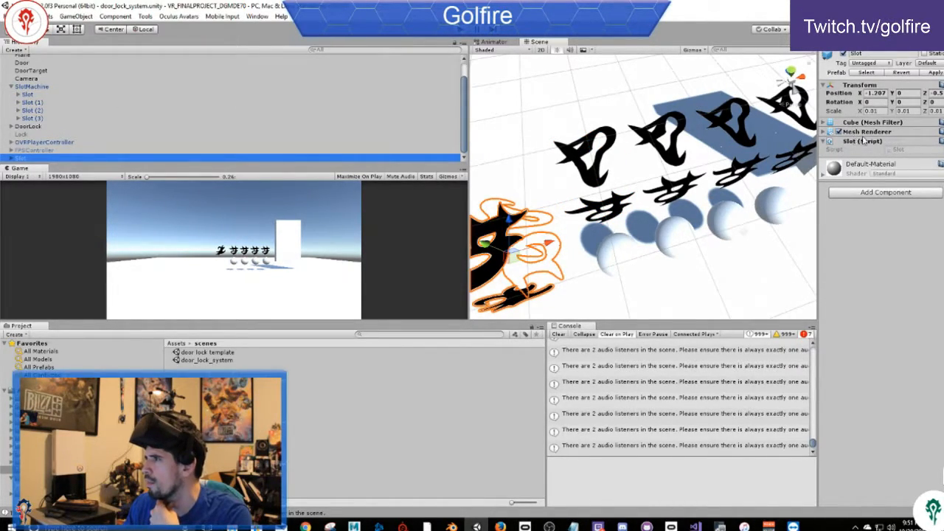
{"action": "left_click", "coordinate": [824, 132]}
{"action": "left_click", "coordinate": [825, 132]}
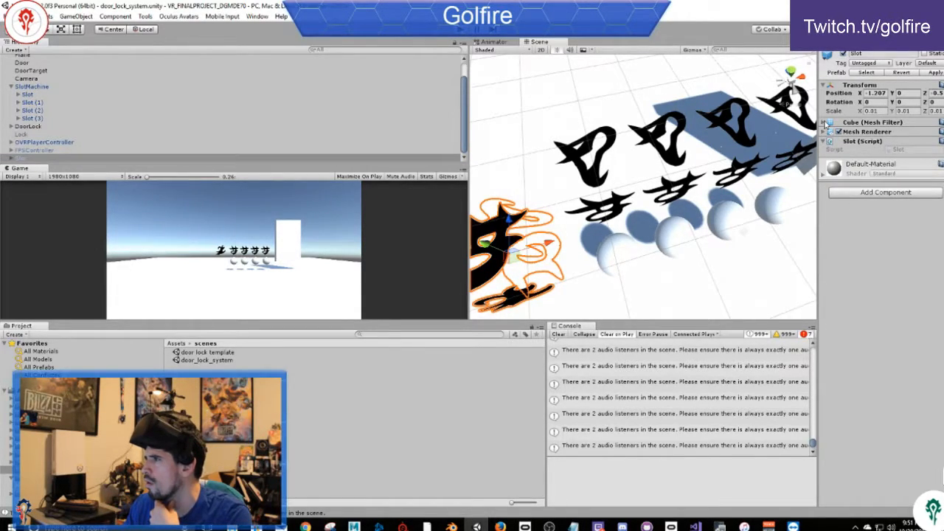
Step: Turn off light probes, reflection probes, shadow casting and shadow receiving in the standalone Slot's Mesh Renderer, keeping motion vectors at Per Object Motion
{"action": "left_click", "coordinate": [825, 131]}
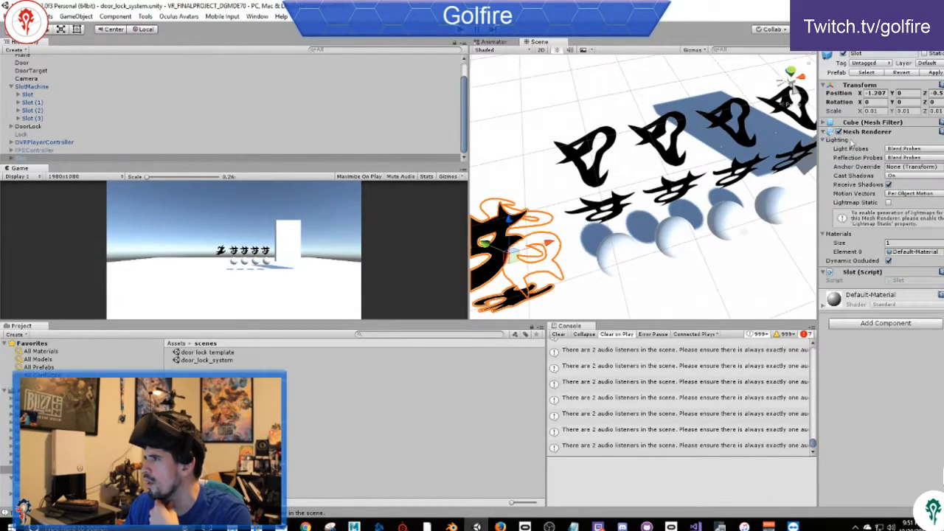
{"action": "left_click", "coordinate": [914, 149]}
{"action": "left_click", "coordinate": [893, 156]}
{"action": "left_click", "coordinate": [909, 157]}
{"action": "left_click", "coordinate": [897, 169]}
{"action": "left_click", "coordinate": [895, 168]}
{"action": "left_click", "coordinate": [895, 178]}
{"action": "left_click", "coordinate": [889, 176]}
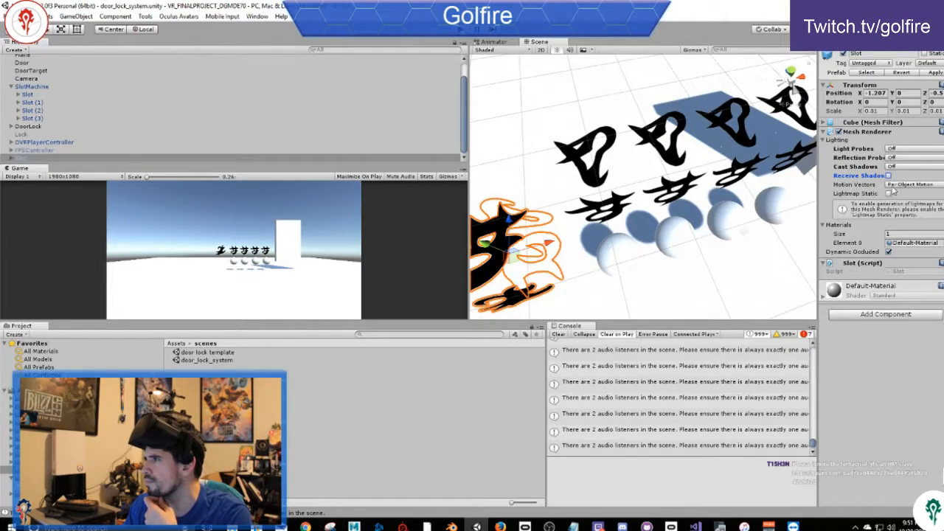
{"action": "left_click", "coordinate": [896, 185]}
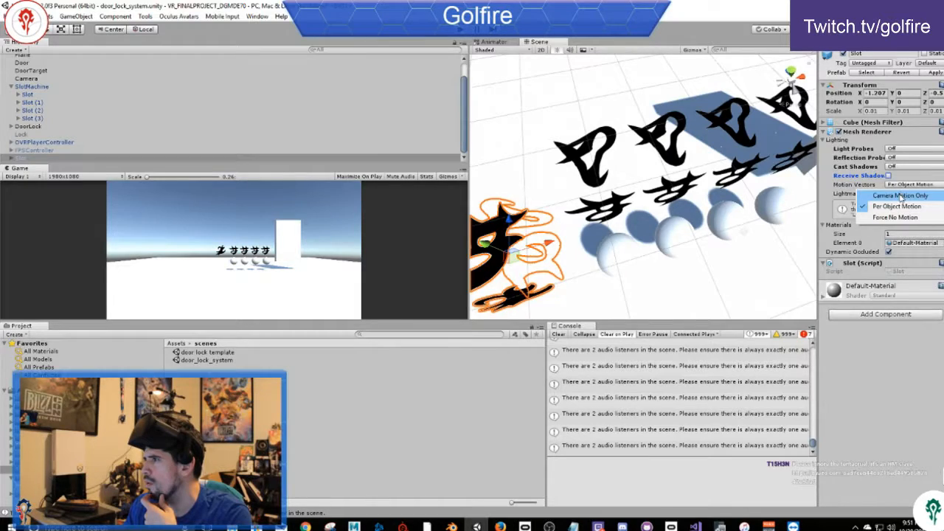
{"action": "left_click", "coordinate": [902, 185]}
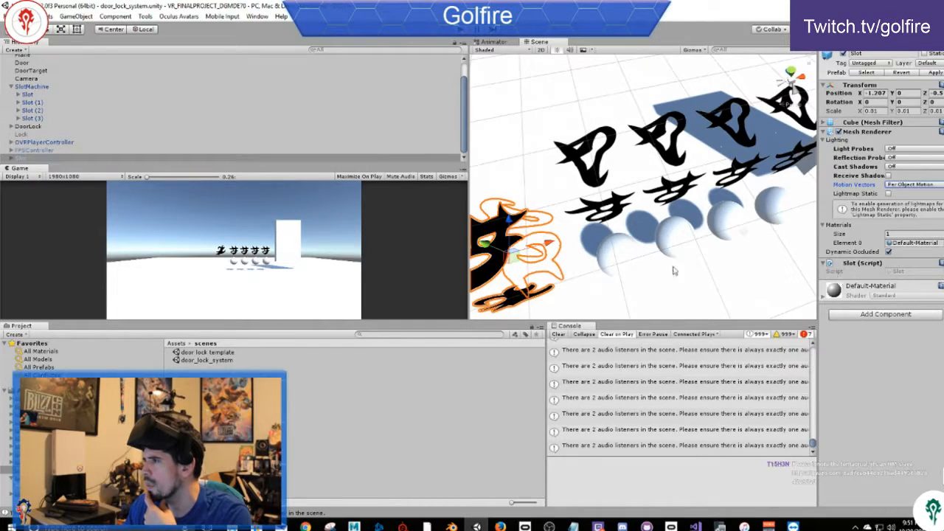
Step: Check the first SlotMachine slot's transform and set the standalone Slot's X and Z position to 0
{"action": "left_click", "coordinate": [30, 95]}
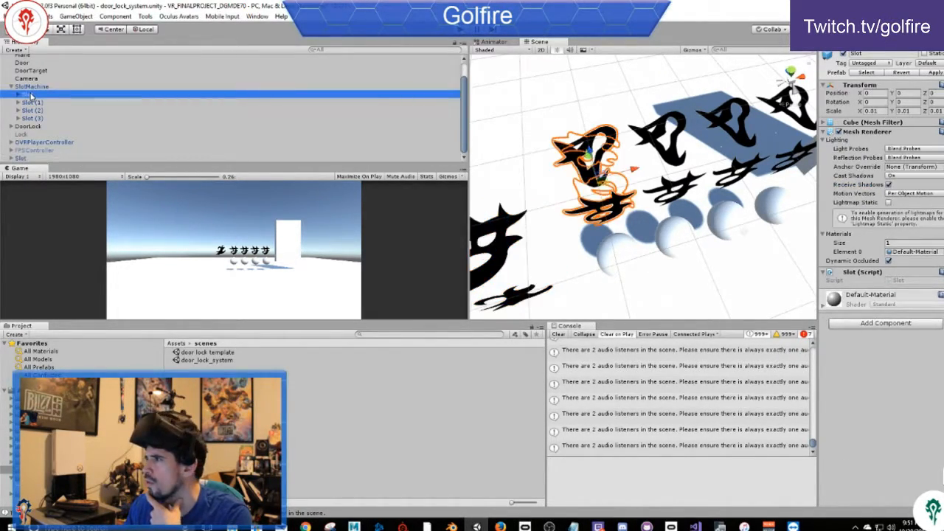
{"action": "left_click", "coordinate": [23, 158]}
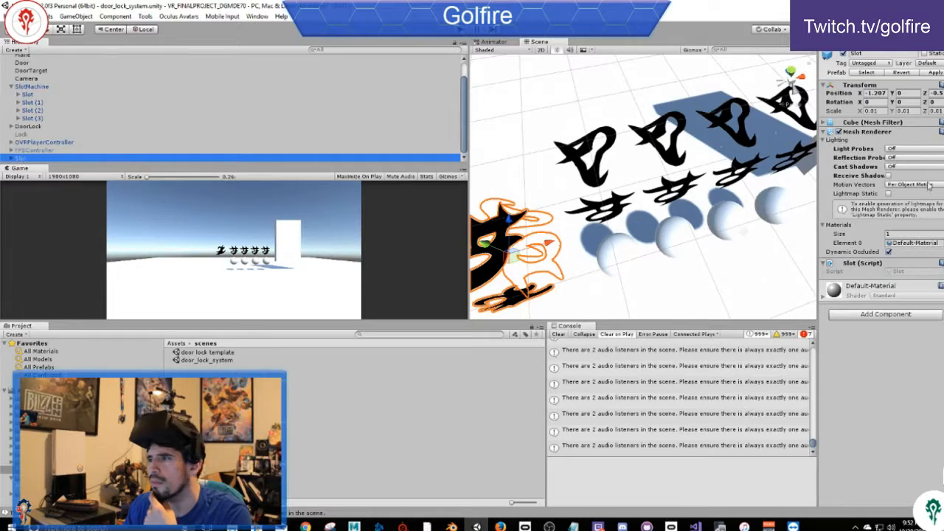
{"action": "left_click", "coordinate": [877, 93]}
{"action": "type", "text": "0"}
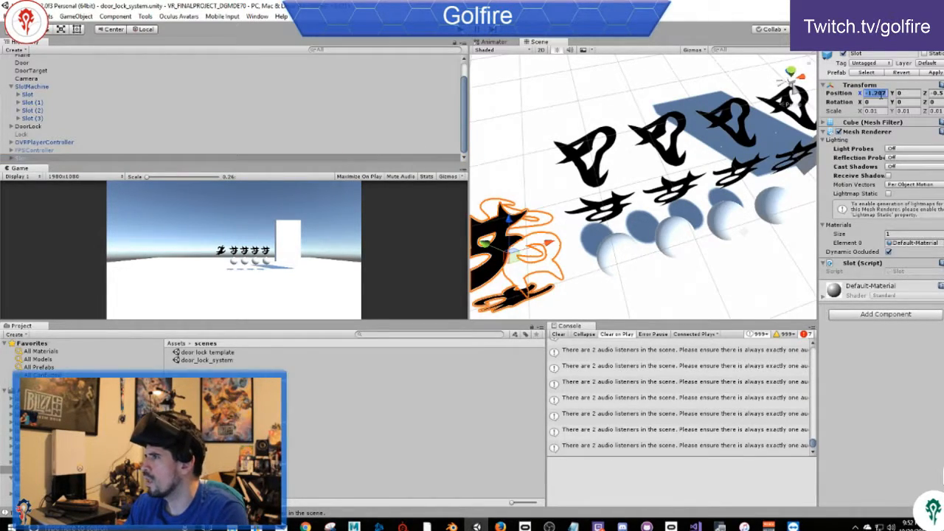
{"action": "left_click", "coordinate": [931, 92]}
{"action": "type", "text": "0"}
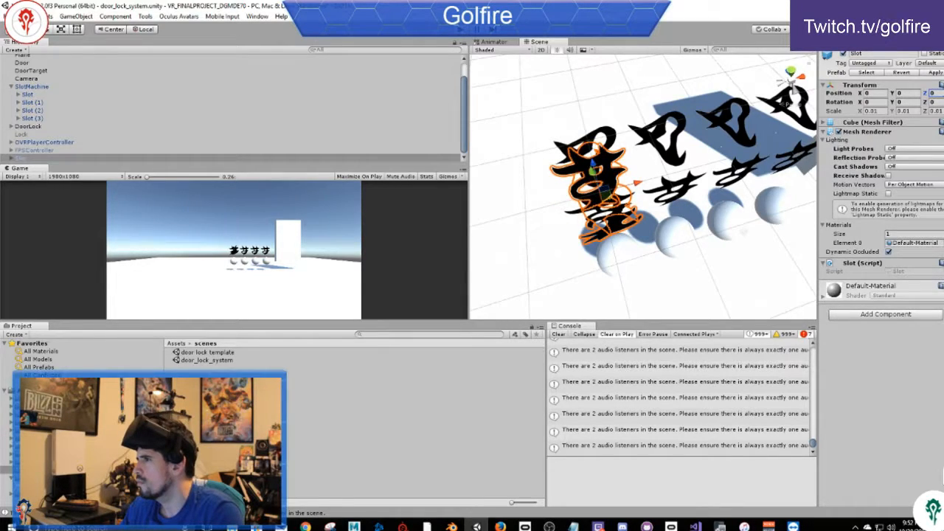
{"action": "left_click_drag", "start_coordinate": [626, 180], "coordinate": [733, 113], "text": "alt"}
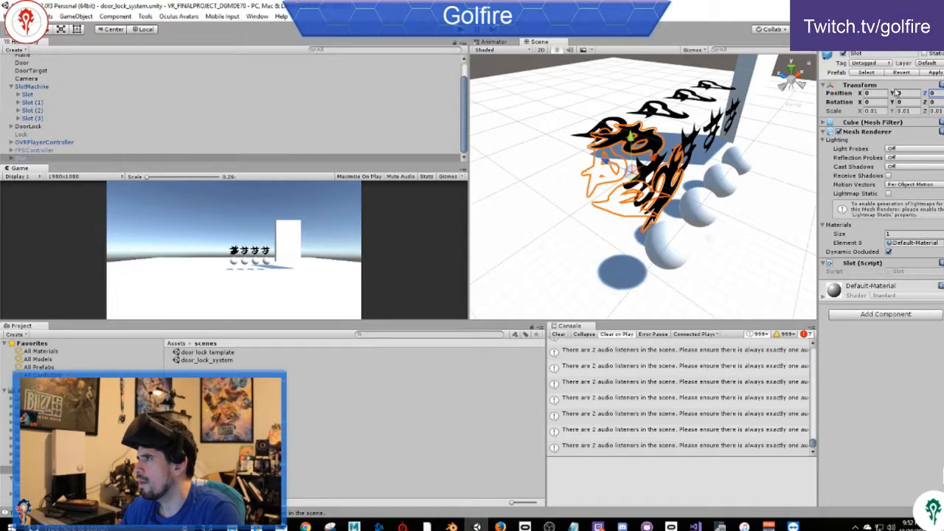
Step: Delete the four old slots, Slot through Slot (3), from SlotMachine and select the DoorLock object
{"action": "left_click", "coordinate": [30, 94]}
{"action": "left_click", "coordinate": [23, 117], "text": "shift"}
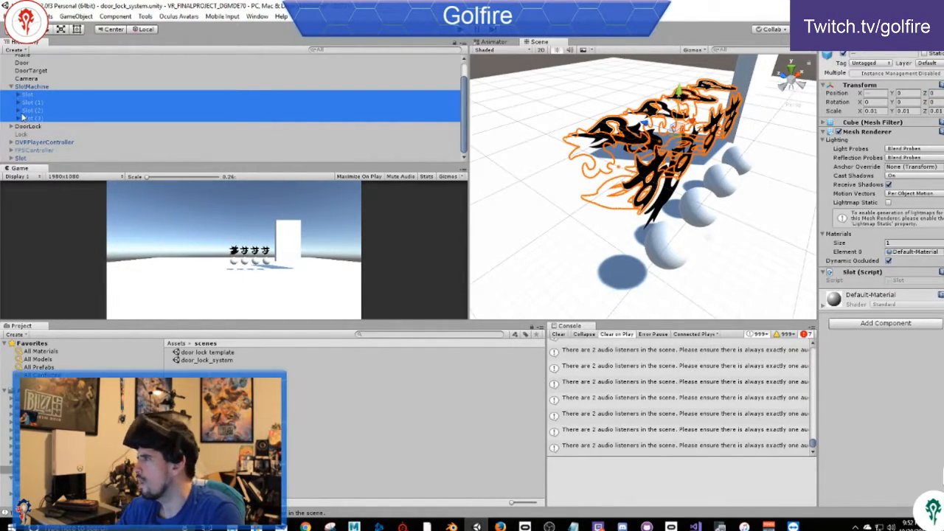
{"action": "key", "text": "Delete"}
{"action": "key", "text": "Return"}
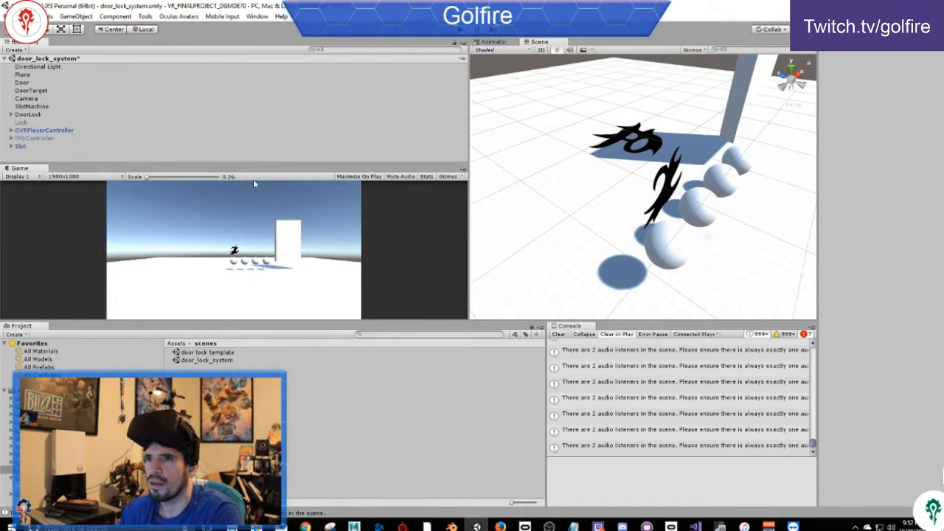
{"action": "left_click", "coordinate": [29, 115]}
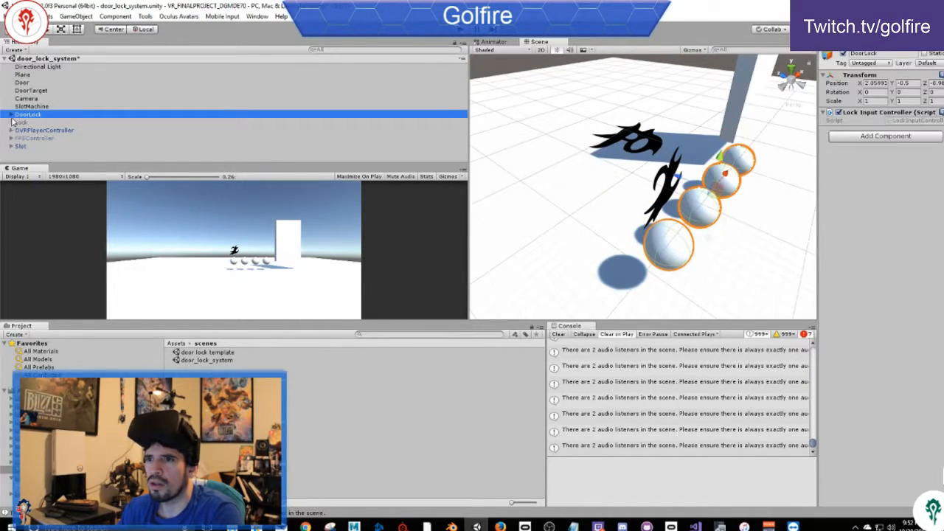